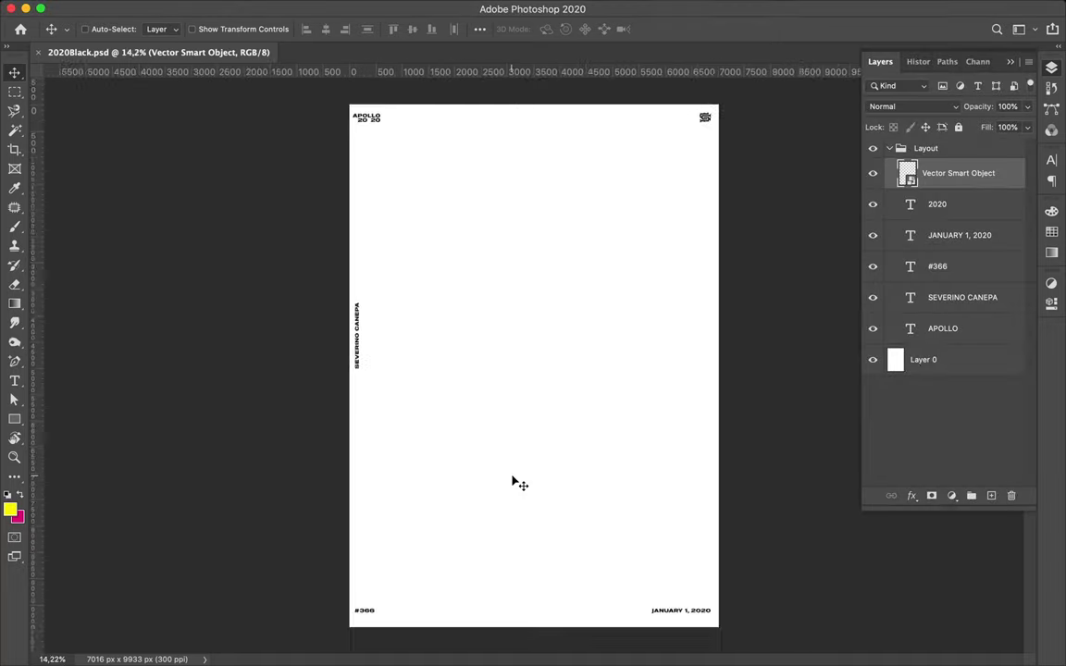
Retype the issue number as 503 and the date's day as 17, then commit the edits.
{"action": "double_click", "coordinate": [387, 571]}
{"action": "type", "text": "503"}
{"action": "scroll", "coordinate": [409, 579], "scroll_direction": "right", "scroll_amount": 5}
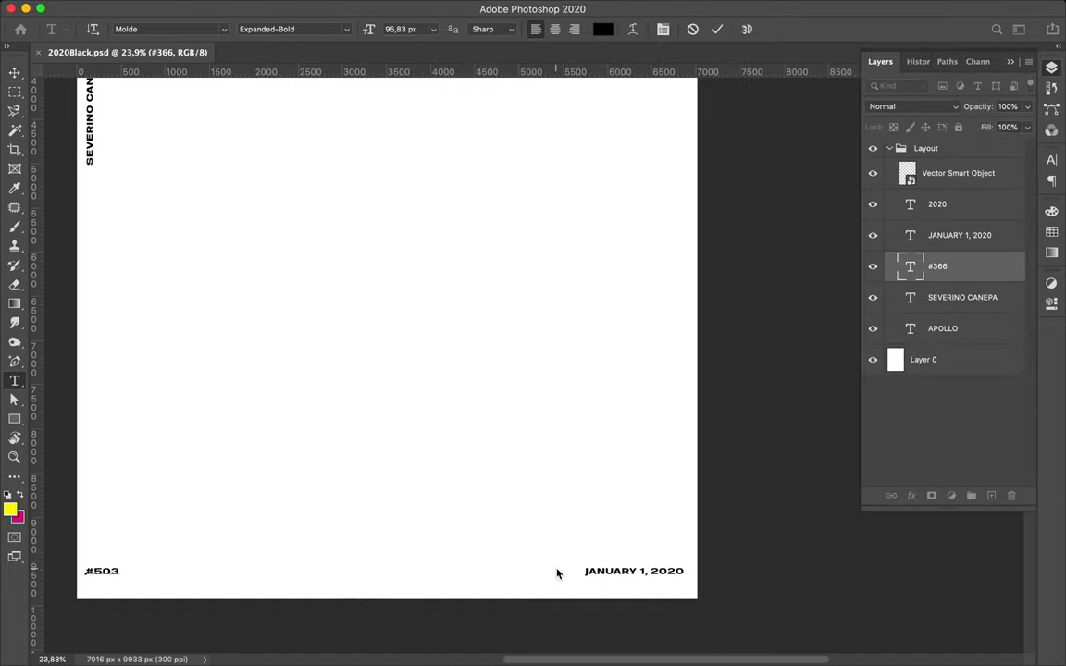
{"action": "left_click_drag", "start_coordinate": [645, 571], "coordinate": [521, 576]}
{"action": "type", "text": "17"}
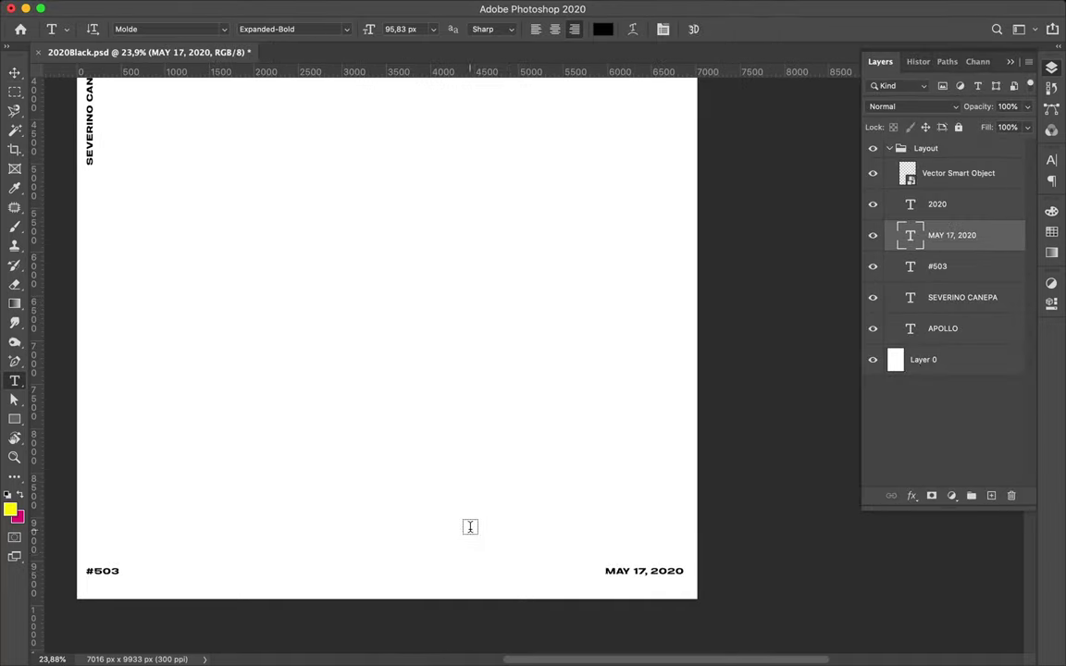
{"action": "scroll", "coordinate": [471, 524], "scroll_direction": "up", "scroll_amount": 10}
{"action": "scroll", "coordinate": [471, 524], "scroll_direction": "left", "scroll_amount": 3}
{"action": "key", "text": "Escape"}
{"action": "key", "text": "v"}
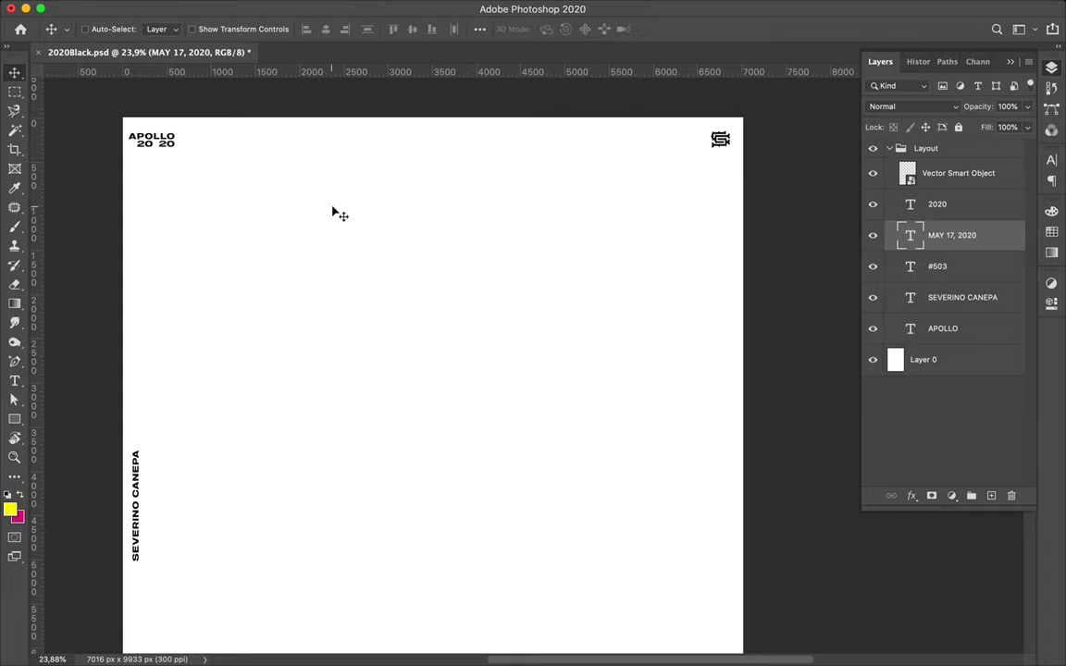
Select the white background layer in the Layers panel.
{"action": "scroll", "coordinate": [436, 207], "scroll_direction": "down", "scroll_amount": 5}
{"action": "scroll", "coordinate": [437, 208], "scroll_direction": "down", "scroll_amount": 3}
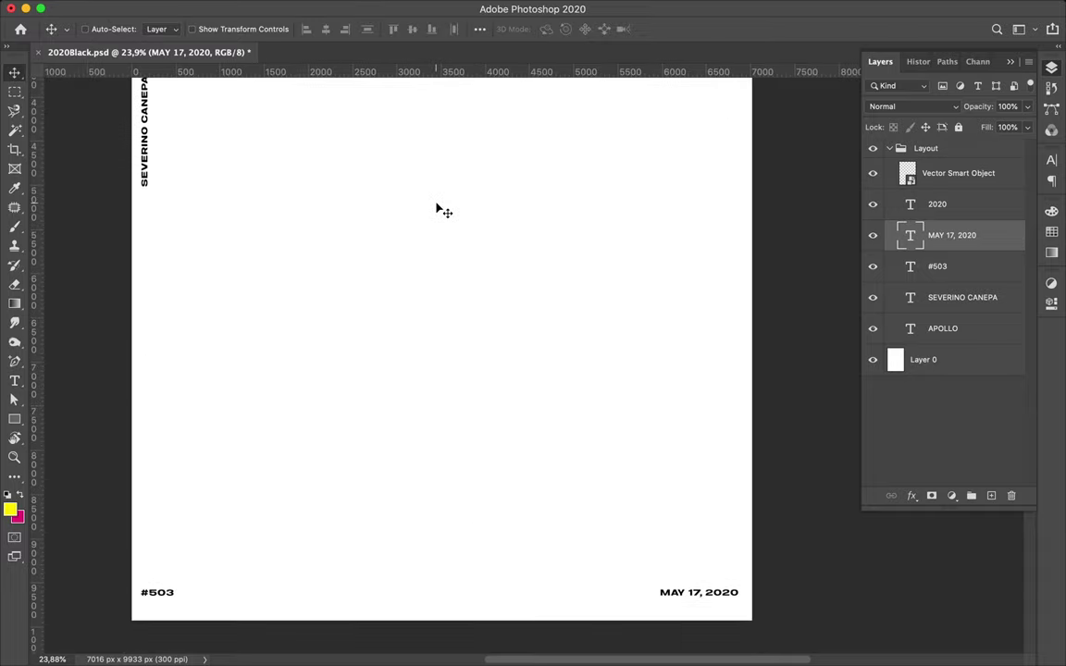
{"action": "scroll", "coordinate": [437, 208], "scroll_direction": "down", "scroll_amount": 5}
{"action": "left_click", "coordinate": [924, 359]}
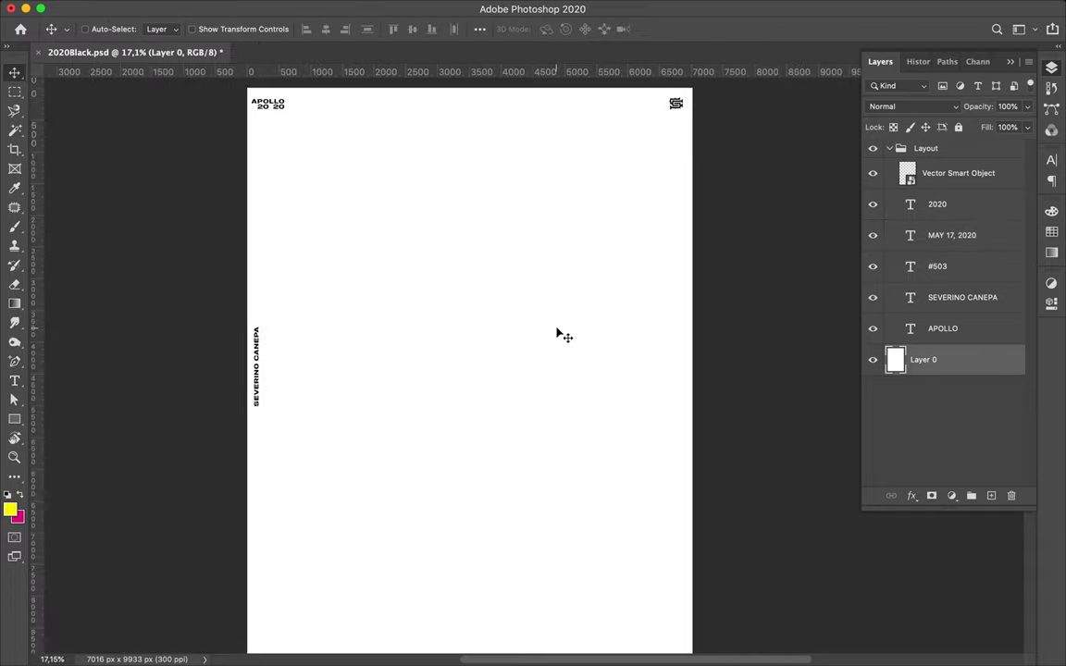
Draw an outlined rectangle and add an enlarged APOLLO text line below it.
{"action": "key", "text": "u"}
{"action": "left_click_drag", "start_coordinate": [446, 272], "coordinate": [507, 324]}
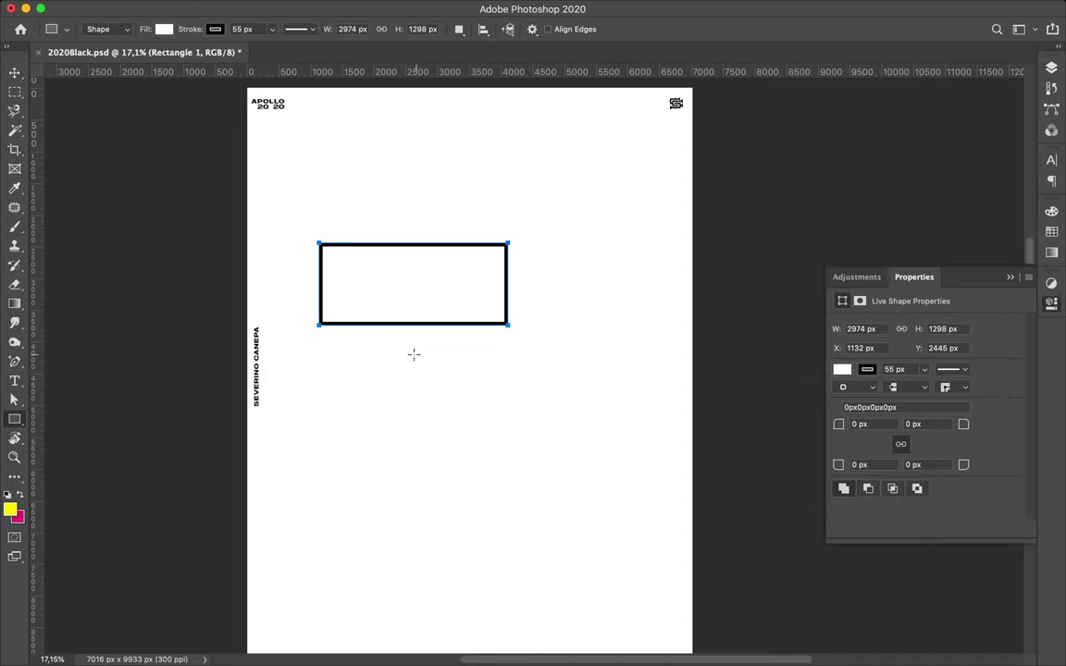
{"action": "key", "text": "t"}
{"action": "left_click", "coordinate": [287, 370]}
{"action": "type", "text": "APOLLO"}
{"action": "key", "text": "ctrl+Return"}
{"action": "key", "text": "ctrl+t"}
{"action": "mouse_move", "coordinate": [337, 374]}
{"action": "left_mouse_down"}
{"action": "mouse_move", "coordinate": [440, 409]}
{"action": "mouse_move", "coordinate": [451, 389]}
{"action": "left_mouse_up"}
{"action": "key", "text": "Return"}
Set APOLLO to Compressed-Semibold, move it inside the box, and scale it to the box's height.
{"action": "left_click", "coordinate": [999, 182]}
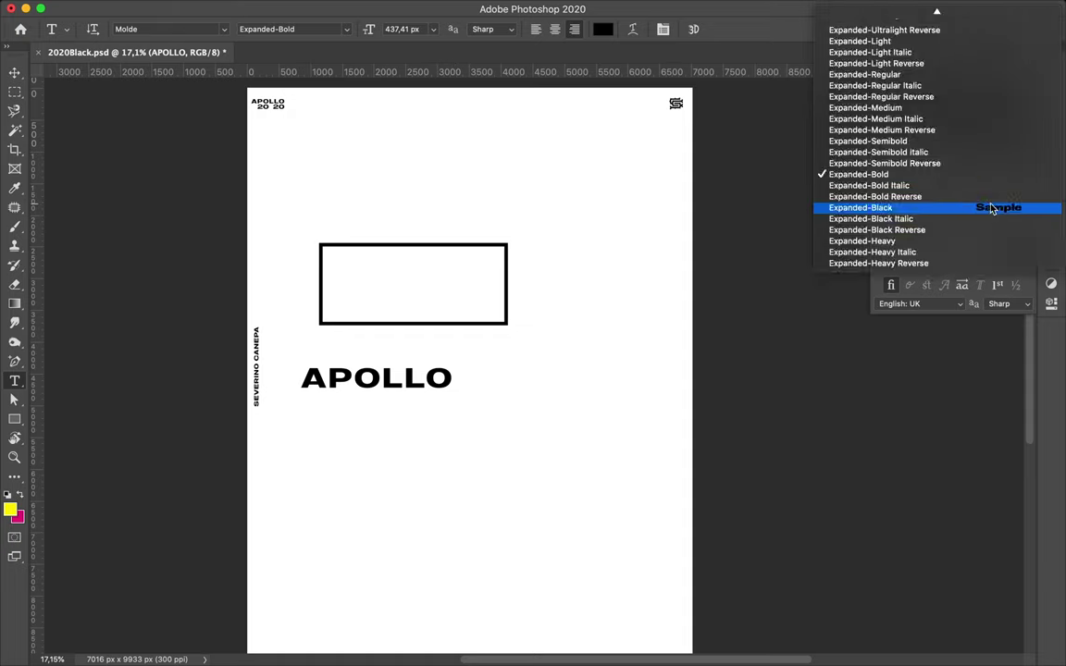
{"action": "scroll", "coordinate": [952, 205], "scroll_direction": "up", "scroll_amount": 5}
{"action": "key", "text": "Escape"}
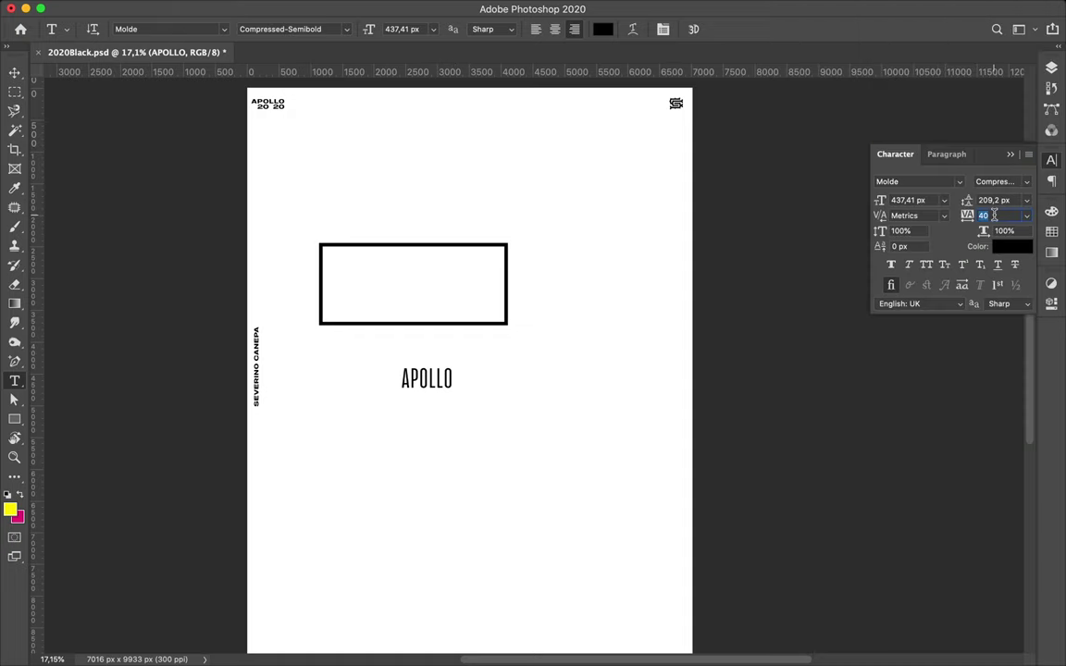
{"action": "key", "text": "v"}
{"action": "mouse_move", "coordinate": [429, 377]}
{"action": "left_mouse_down"}
{"action": "mouse_move", "coordinate": [355, 264]}
{"action": "mouse_move", "coordinate": [464, 335]}
{"action": "left_mouse_up"}
{"action": "key", "text": "ctrl+t"}
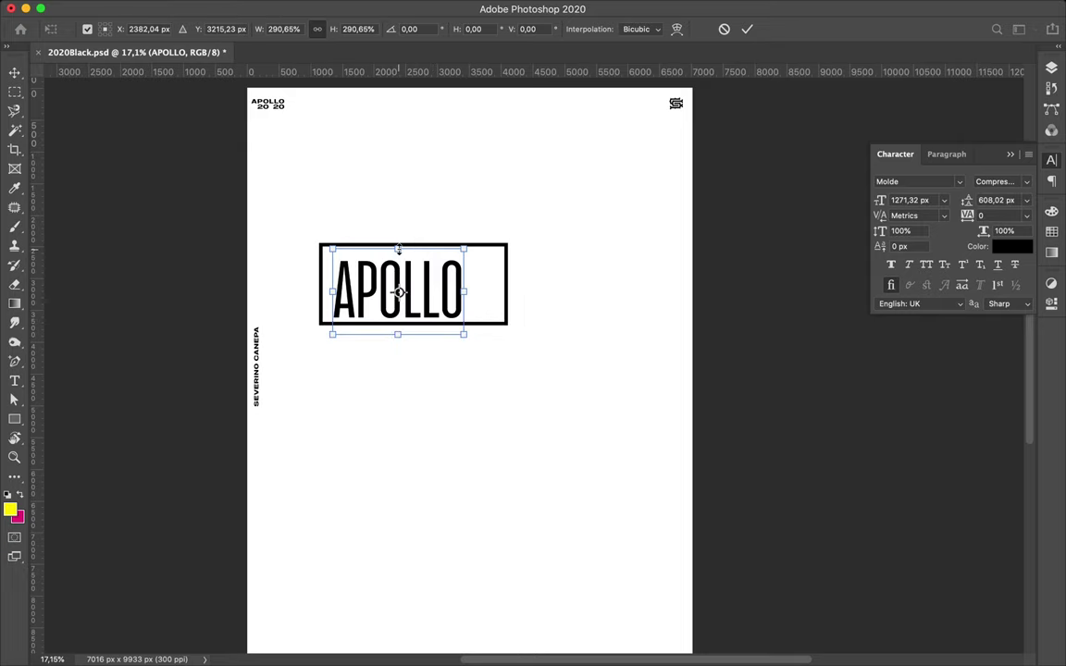
{"action": "left_click_drag", "start_coordinate": [398, 248], "coordinate": [398, 243]}
{"action": "key", "text": "Return"}
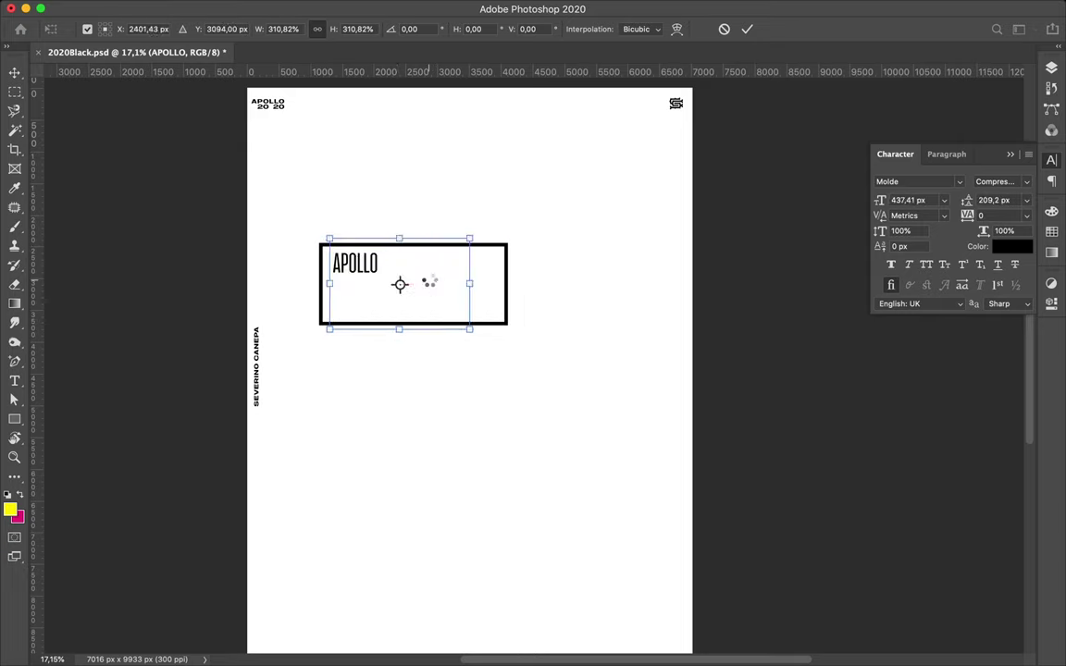
Shrink the outlined box to fit snugly around APOLLO.
{"action": "left_click", "coordinate": [506, 317]}
{"action": "key", "text": "ctrl+t"}
{"action": "left_click_drag", "start_coordinate": [500, 318], "coordinate": [483, 323]}
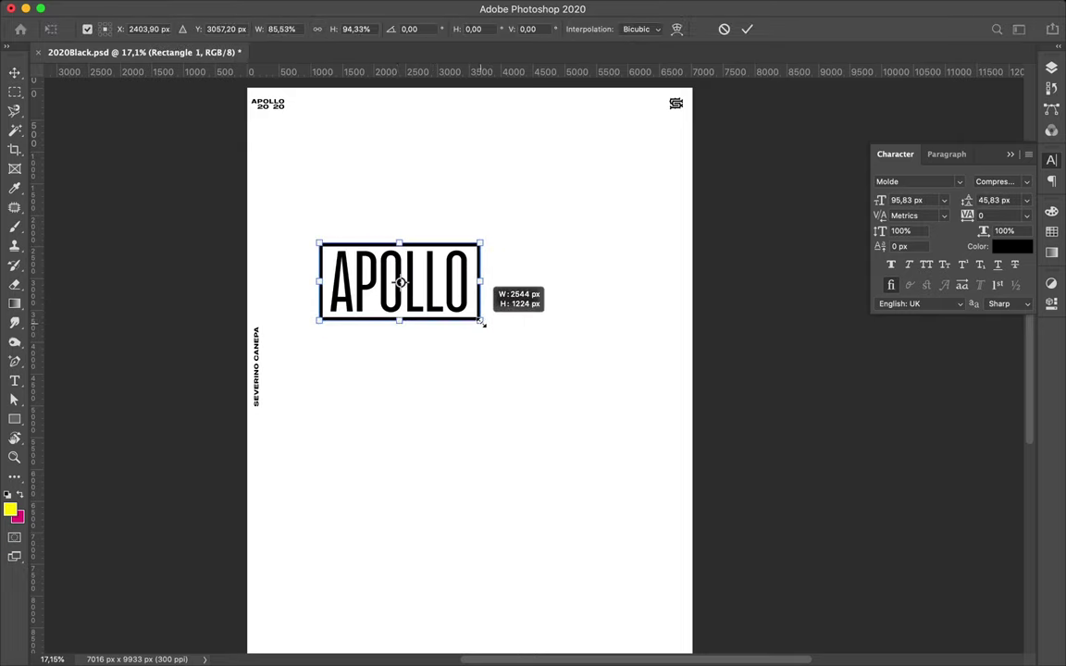
{"action": "key", "text": "Return"}
{"action": "left_click", "coordinate": [471, 309]}
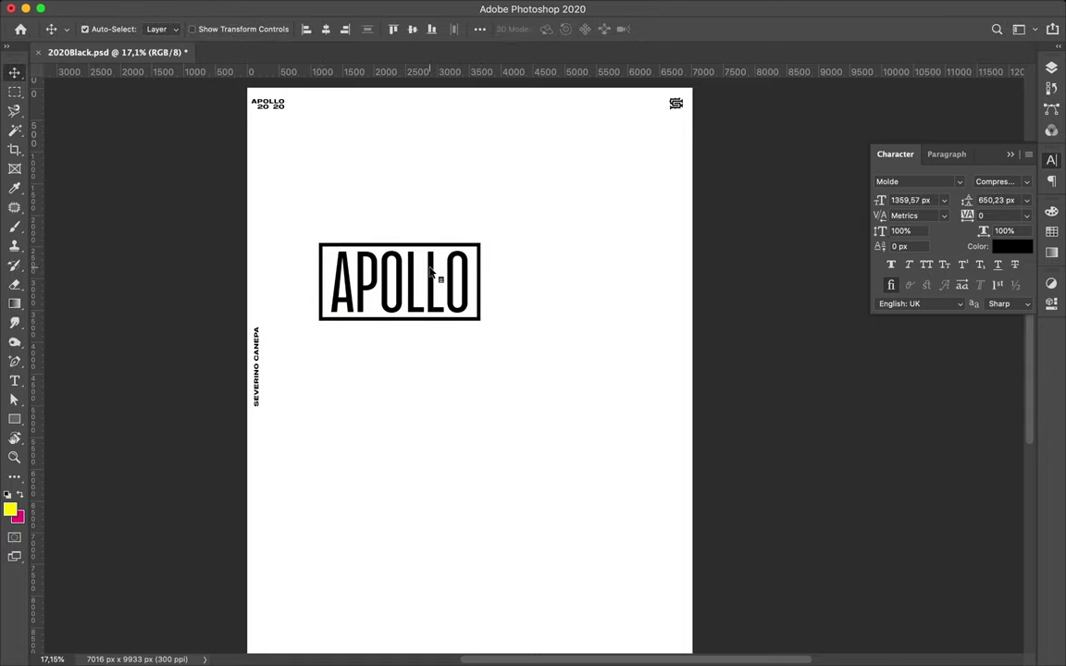
{"action": "key", "text": "F7"}
Link APOLLO with its box and rotate them upright against the left edge.
{"action": "right_click", "coordinate": [980, 361]}
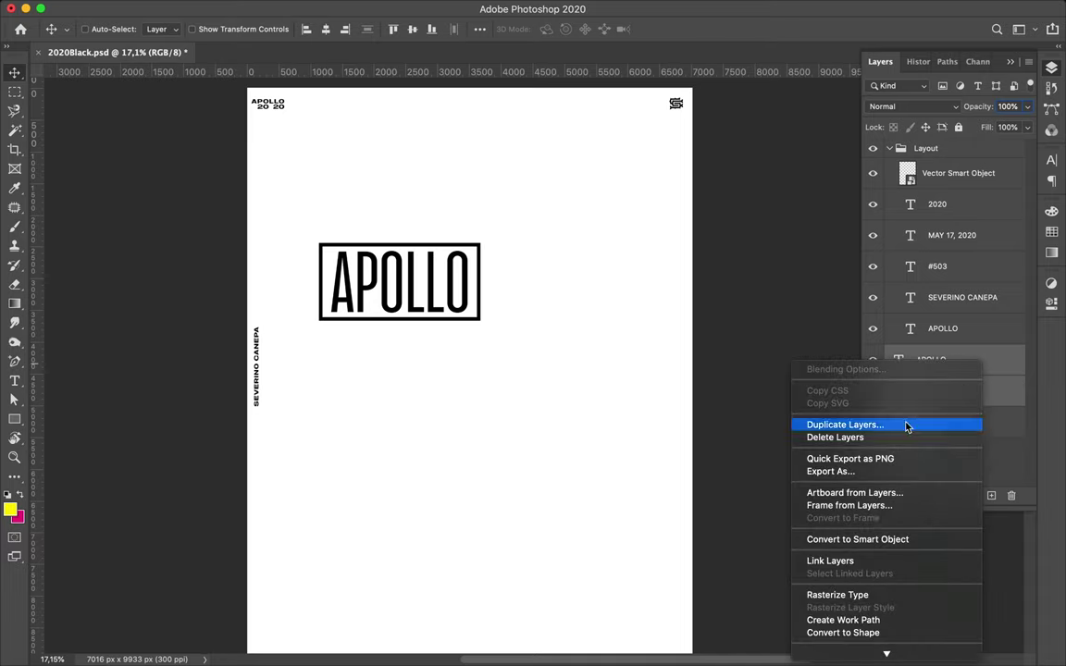
{"action": "left_click", "coordinate": [868, 559]}
{"action": "key", "text": "ctrl+t"}
{"action": "left_click_drag", "start_coordinate": [438, 212], "coordinate": [289, 204]}
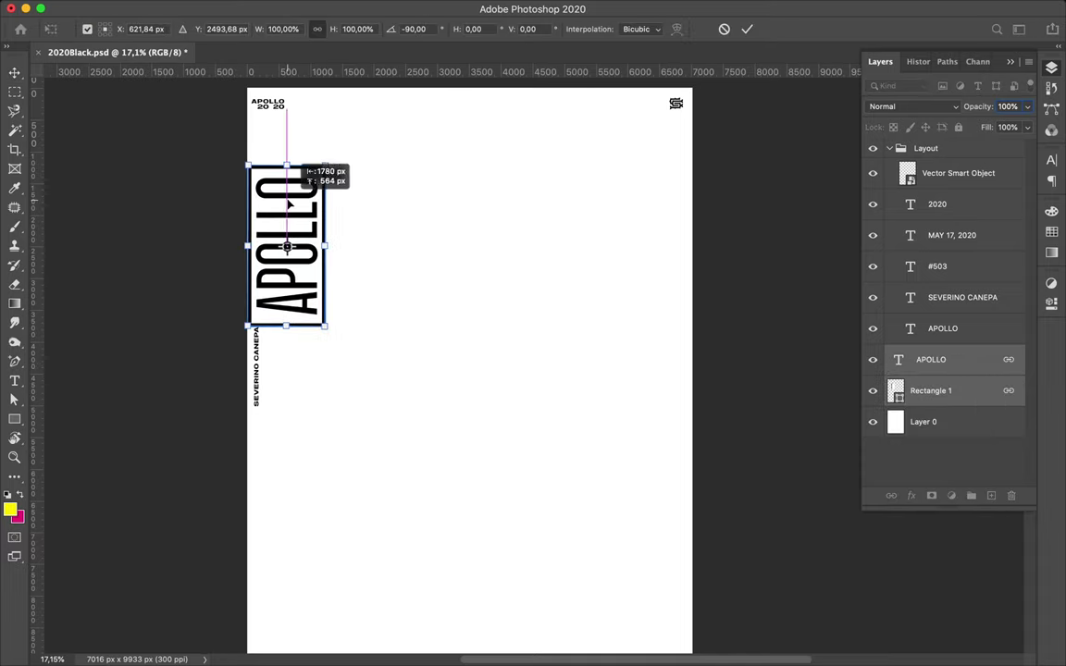
{"action": "key", "text": "Return"}
Change the box's stroke alignment in the Stroke Options.
{"action": "left_click", "coordinate": [305, 196], "text": "ctrl"}
{"action": "key", "text": "a"}
{"action": "key", "text": "v"}
{"action": "right_click", "coordinate": [944, 391]}
{"action": "left_click", "coordinate": [729, 303]}
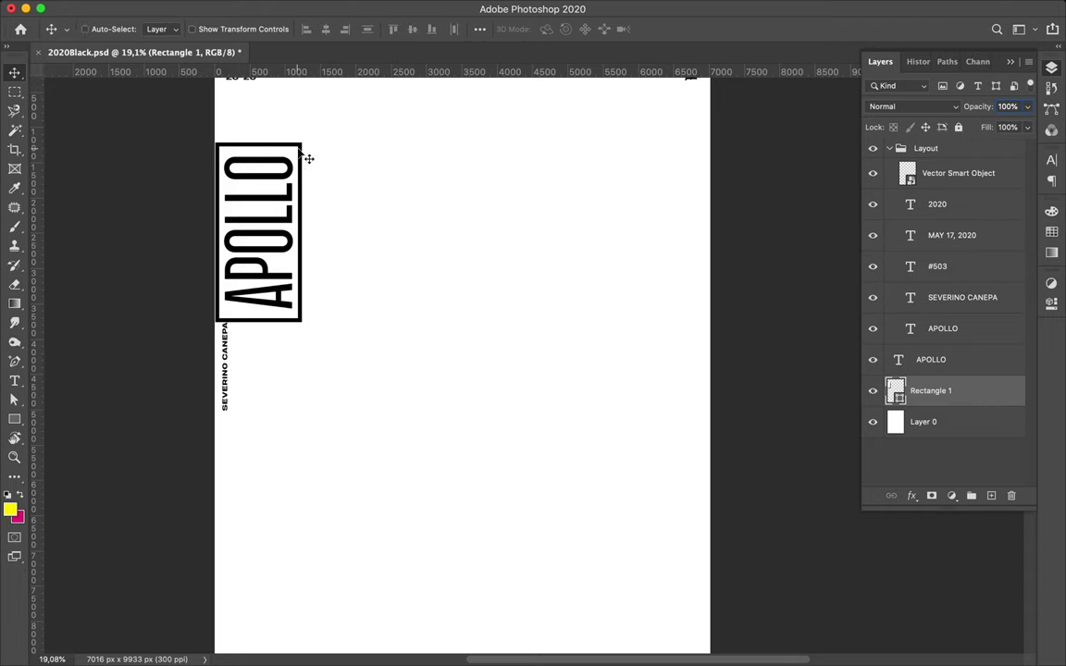
{"action": "key", "text": "a"}
{"action": "left_click", "coordinate": [358, 28]}
{"action": "left_click", "coordinate": [280, 183]}
{"action": "left_click", "coordinate": [276, 185]}
{"action": "left_click", "coordinate": [368, 285]}
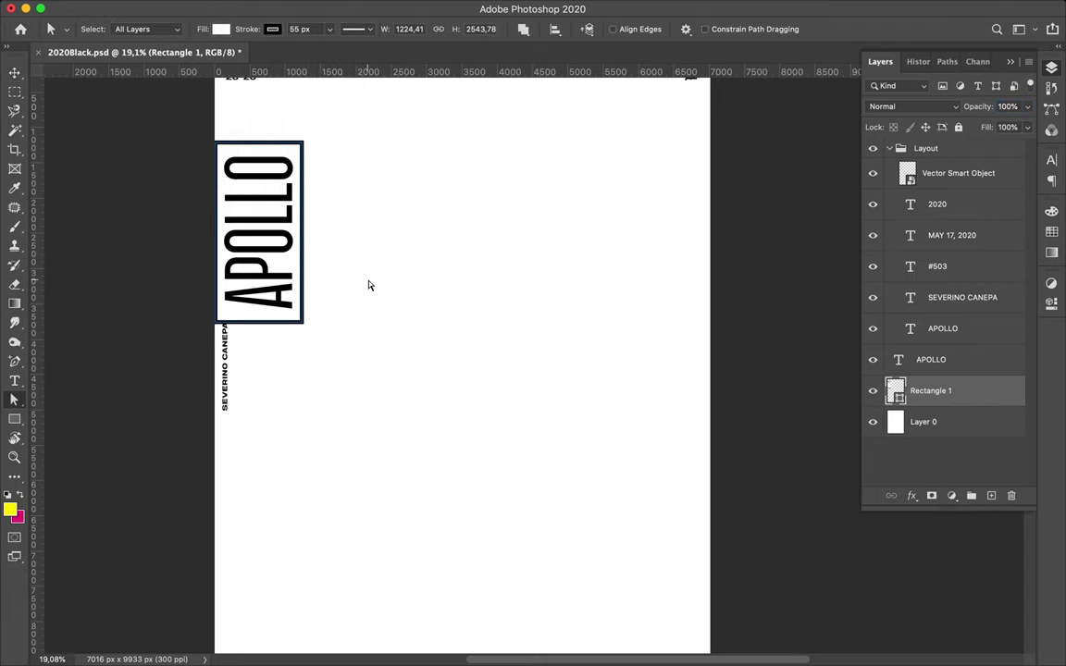
Shrink the box slightly around APOLLO and relink the text and box.
{"action": "key", "text": "ctrl+t"}
{"action": "left_click_drag", "start_coordinate": [302, 322], "coordinate": [299, 318]}
{"action": "key", "text": "Return"}
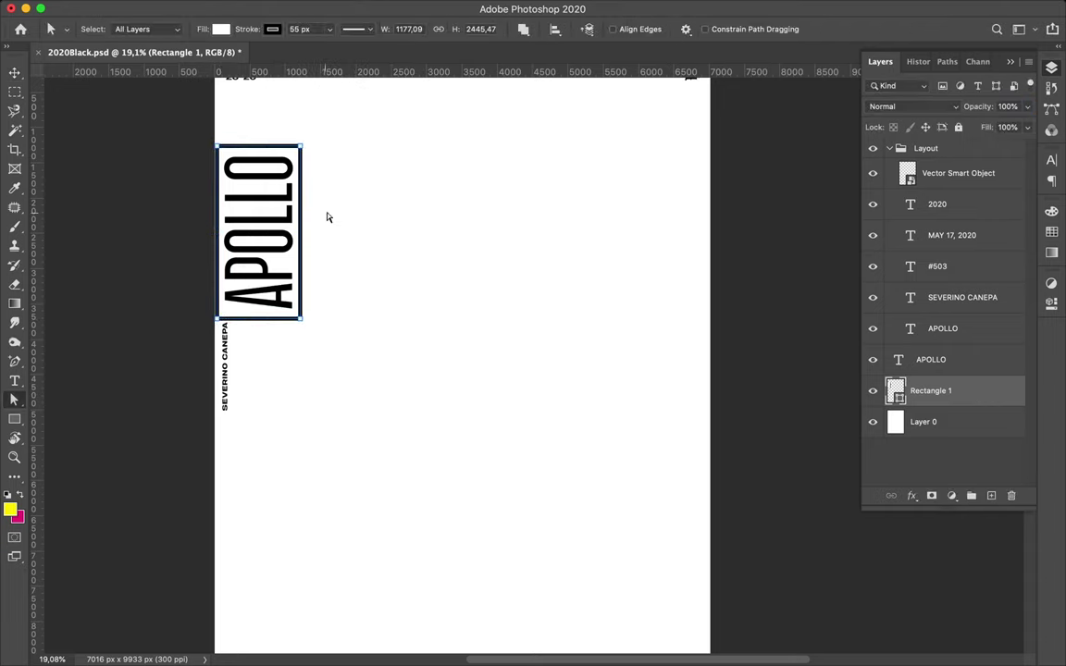
{"action": "left_click", "coordinate": [962, 362], "text": "shift"}
{"action": "right_click", "coordinate": [962, 366]}
{"action": "left_click", "coordinate": [868, 549]}
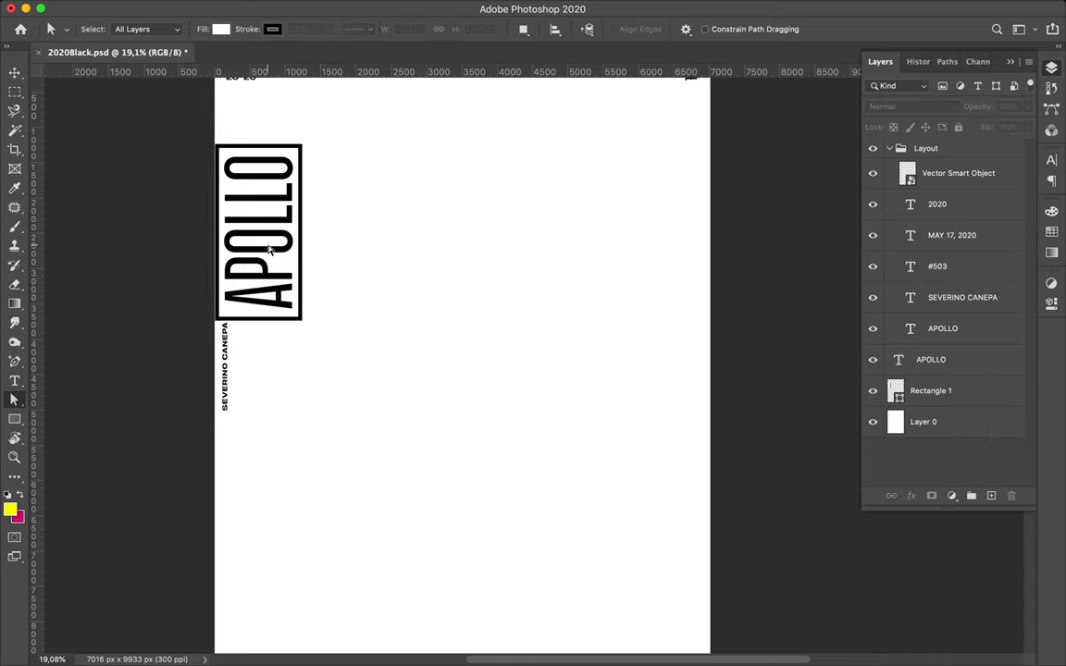
{"action": "scroll", "coordinate": [268, 248], "scroll_direction": "up", "scroll_amount": 2}
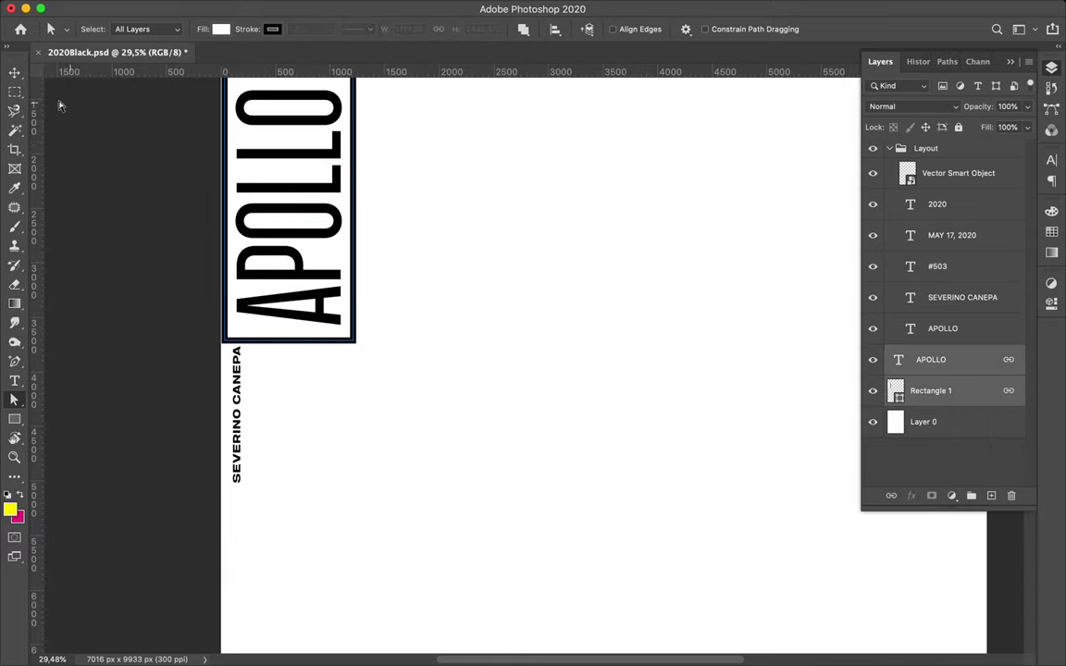
{"action": "key", "text": "v"}
{"action": "key", "text": "ctrl+minus"}
Duplicate the APOLLO box and place the copy flush beside the original.
{"action": "left_click_drag", "start_coordinate": [319, 188], "coordinate": [426, 186]}
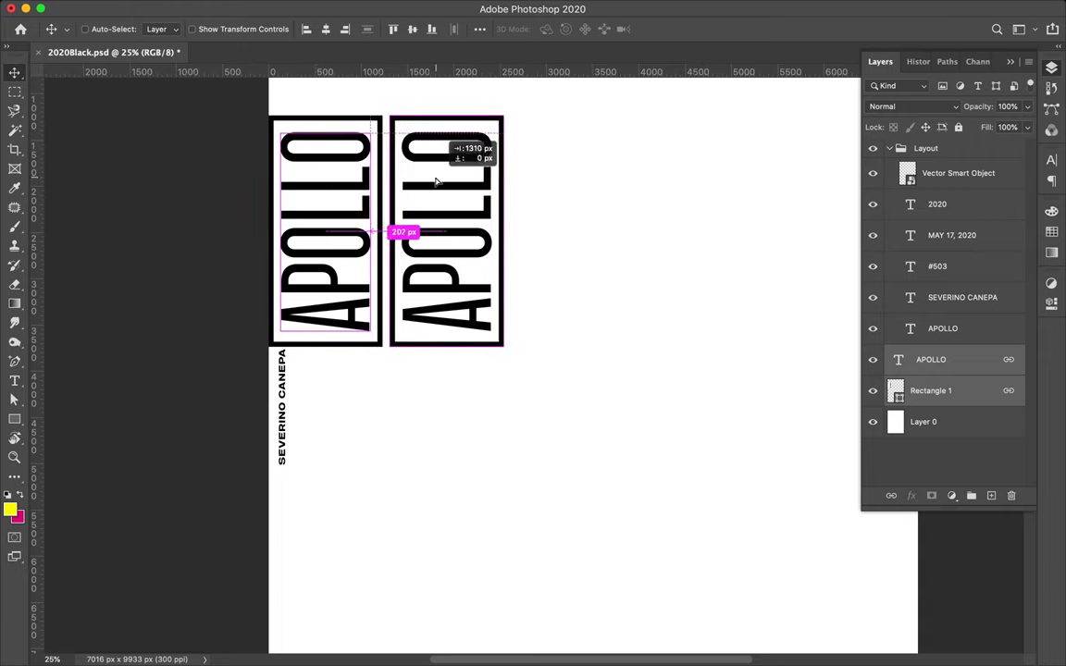
{"action": "scroll", "coordinate": [429, 185], "scroll_direction": "up", "scroll_amount": 2}
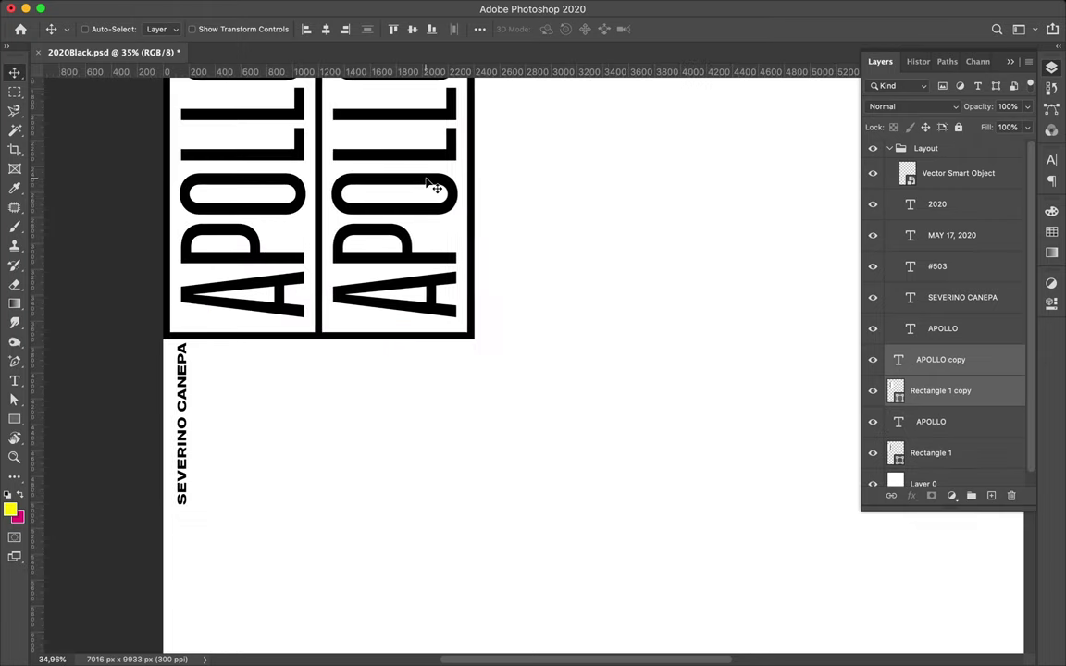
{"action": "mouse_move", "coordinate": [429, 185]}
{"action": "left_mouse_down"}
{"action": "mouse_move", "coordinate": [456, 185]}
{"action": "mouse_move", "coordinate": [423, 188]}
{"action": "left_mouse_up"}
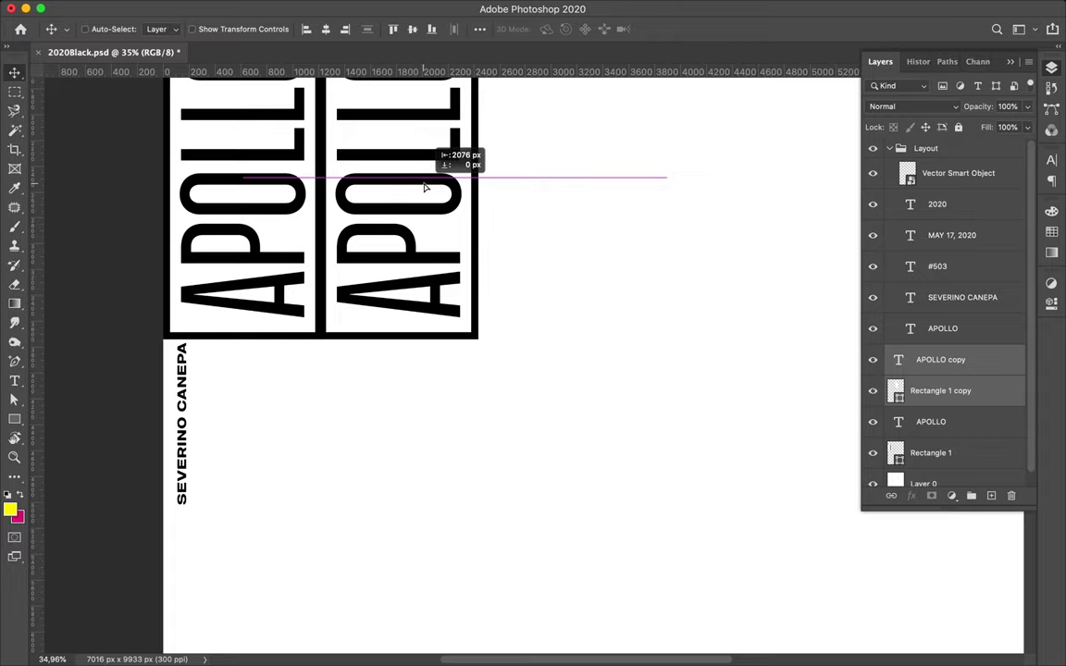
{"action": "left_click_drag", "start_coordinate": [423, 188], "coordinate": [426, 189]}
{"action": "key", "text": "Left"}
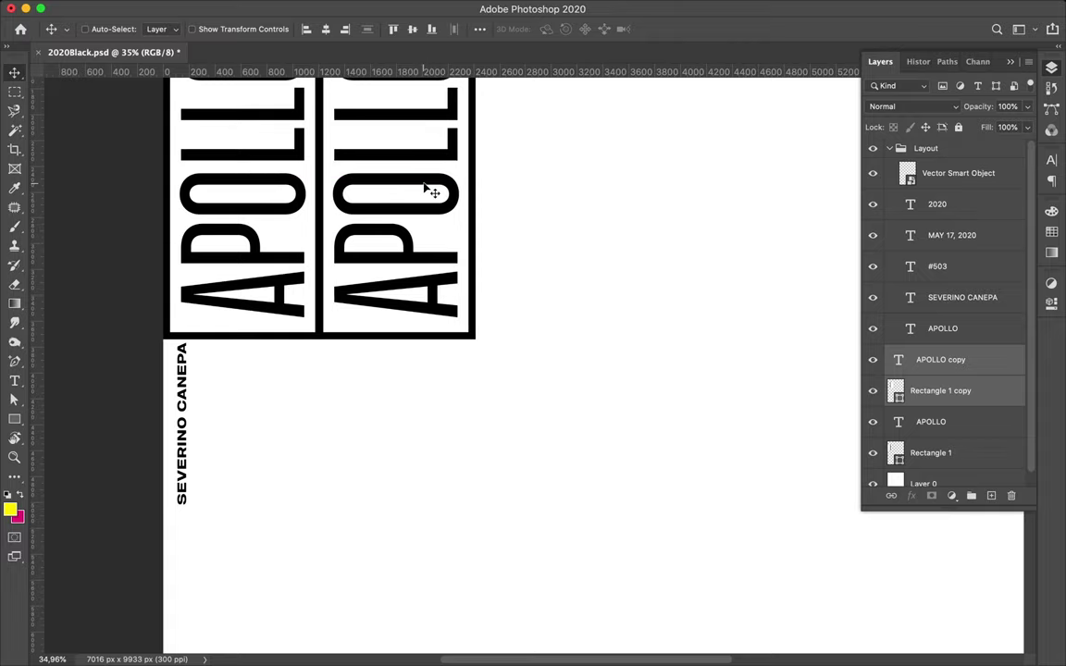
{"action": "scroll", "coordinate": [427, 189], "scroll_direction": "down", "scroll_amount": 3}
{"action": "scroll", "coordinate": [931, 379], "scroll_direction": "down", "scroll_amount": 1}
Copy both APOLLO boxes to the right, making four in the row.
{"action": "left_click", "coordinate": [931, 439], "text": "shift"}
{"action": "left_click_drag", "start_coordinate": [401, 215], "coordinate": [658, 218]}
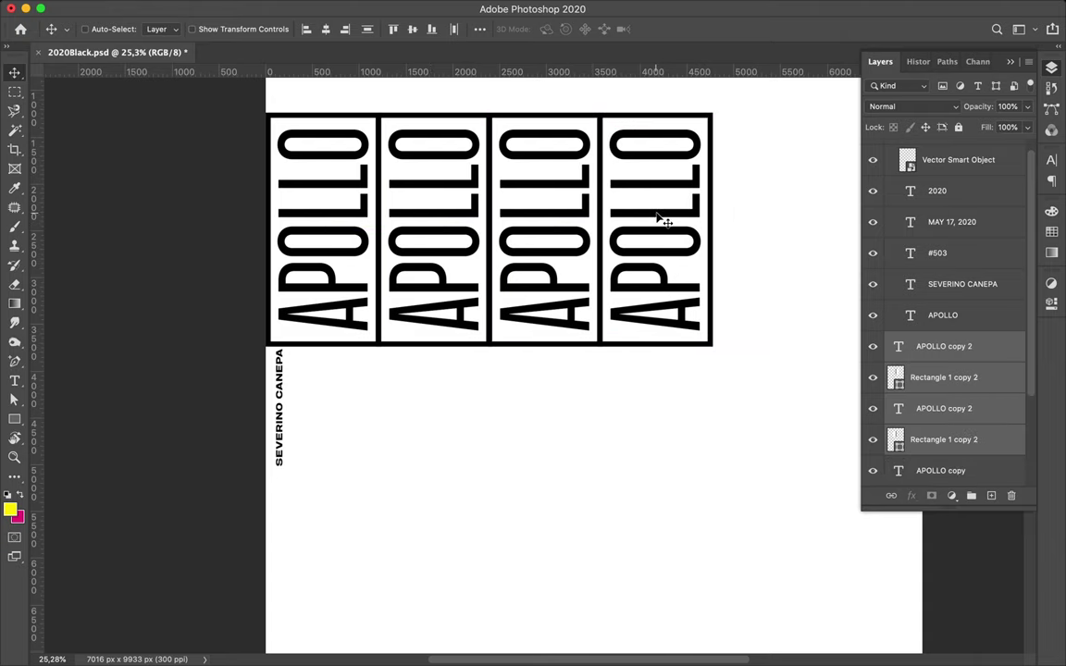
{"action": "scroll", "coordinate": [953, 370], "scroll_direction": "down", "scroll_amount": 2}
{"action": "left_click", "coordinate": [930, 440]}
{"action": "scroll", "coordinate": [322, 262], "scroll_direction": "right", "scroll_amount": 3}
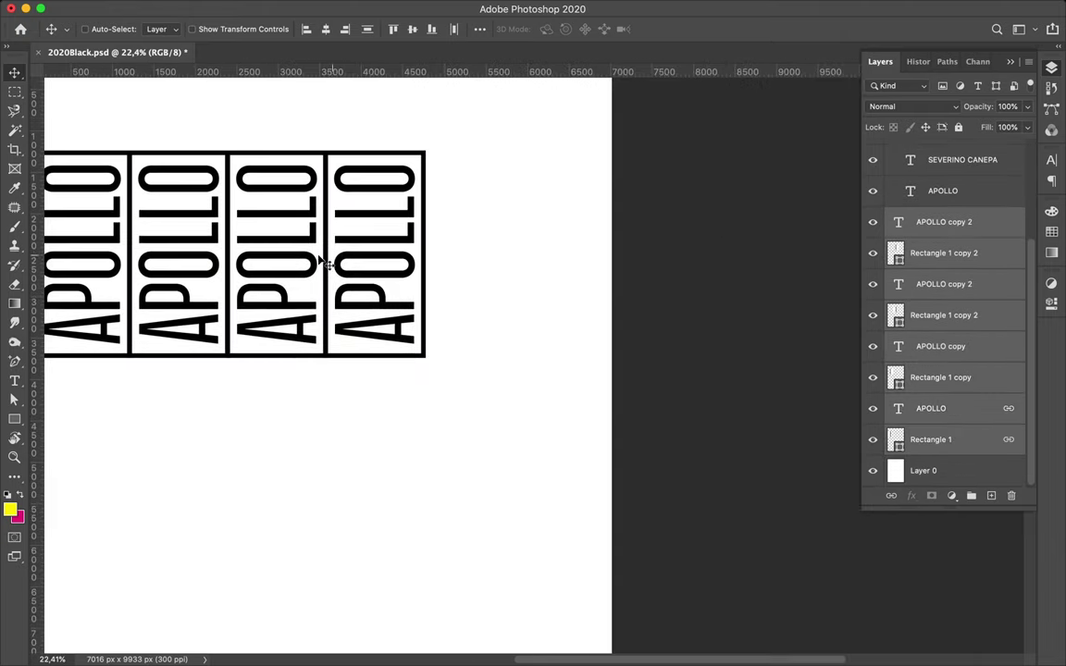
{"action": "left_click", "coordinate": [944, 222]}
{"action": "left_click", "coordinate": [944, 315], "text": "shift"}
Copy two more boxes to the row's end, making six, and select them all.
{"action": "left_click_drag", "start_coordinate": [295, 278], "coordinate": [498, 278]}
{"action": "scroll", "coordinate": [488, 207], "scroll_direction": "up", "scroll_amount": 2}
{"action": "left_click_drag", "start_coordinate": [488, 207], "coordinate": [463, 209]}
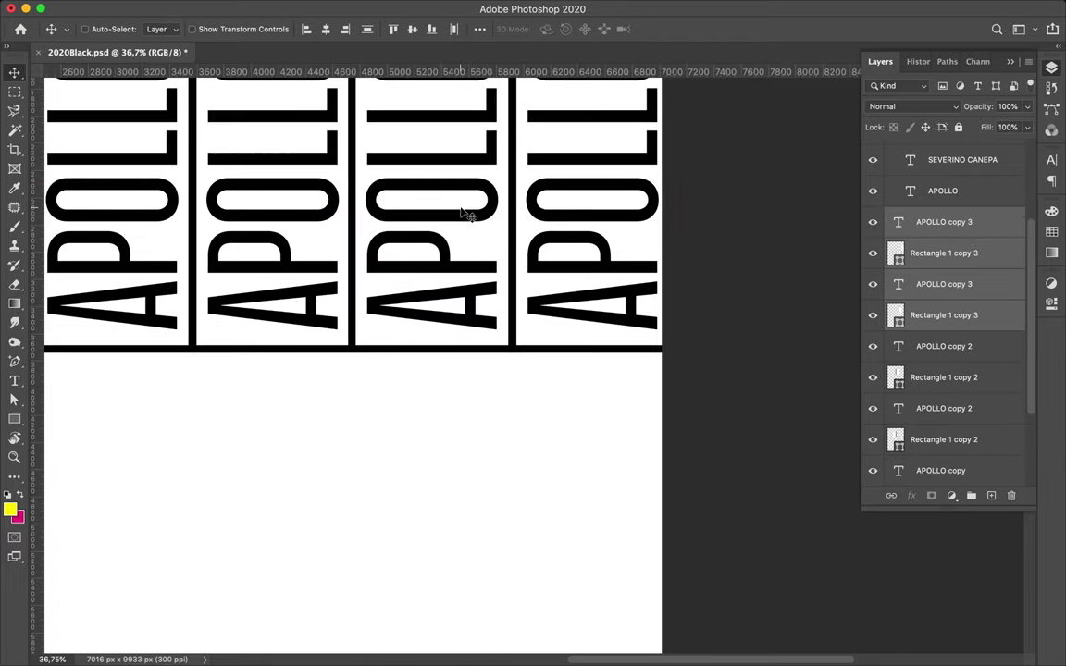
{"action": "scroll", "coordinate": [458, 221], "scroll_direction": "down", "scroll_amount": 2}
{"action": "scroll", "coordinate": [458, 220], "scroll_direction": "down", "scroll_amount": 1}
{"action": "scroll", "coordinate": [954, 371], "scroll_direction": "down", "scroll_amount": 2}
{"action": "left_click", "coordinate": [930, 440], "text": "shift"}
Narrow the six-box APOLLO row to fit the page width and group it as Group 1.
{"action": "key", "text": "super+t"}
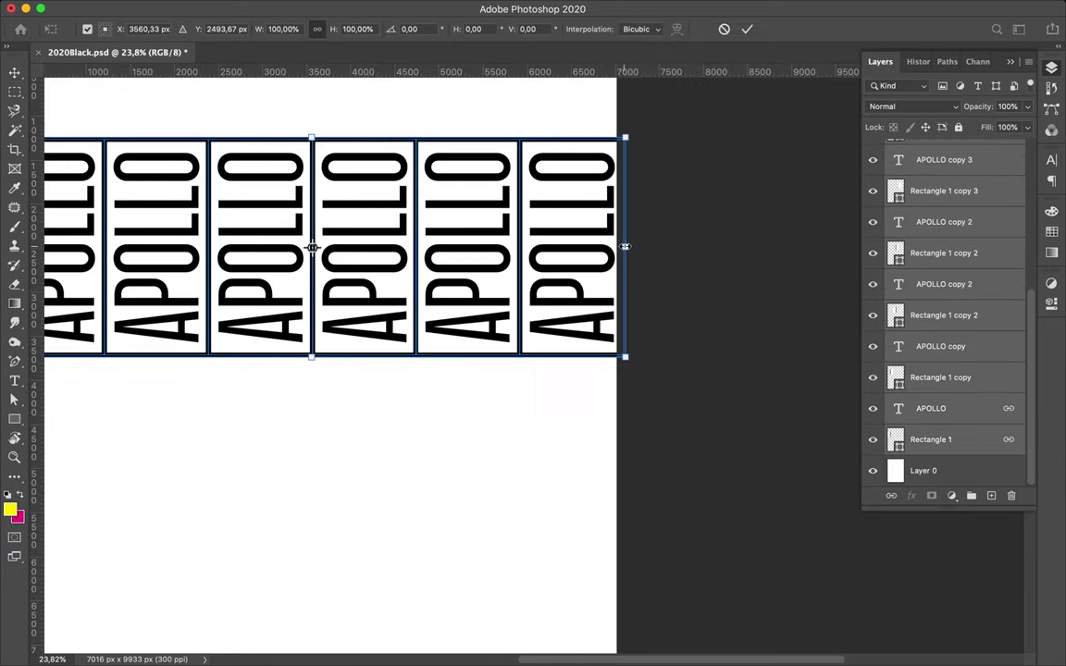
{"action": "scroll", "coordinate": [625, 247], "scroll_direction": "up", "scroll_amount": 3}
{"action": "scroll", "coordinate": [625, 246], "scroll_direction": "up", "scroll_amount": 2}
{"action": "left_click_drag", "start_coordinate": [645, 225], "coordinate": [618, 228]}
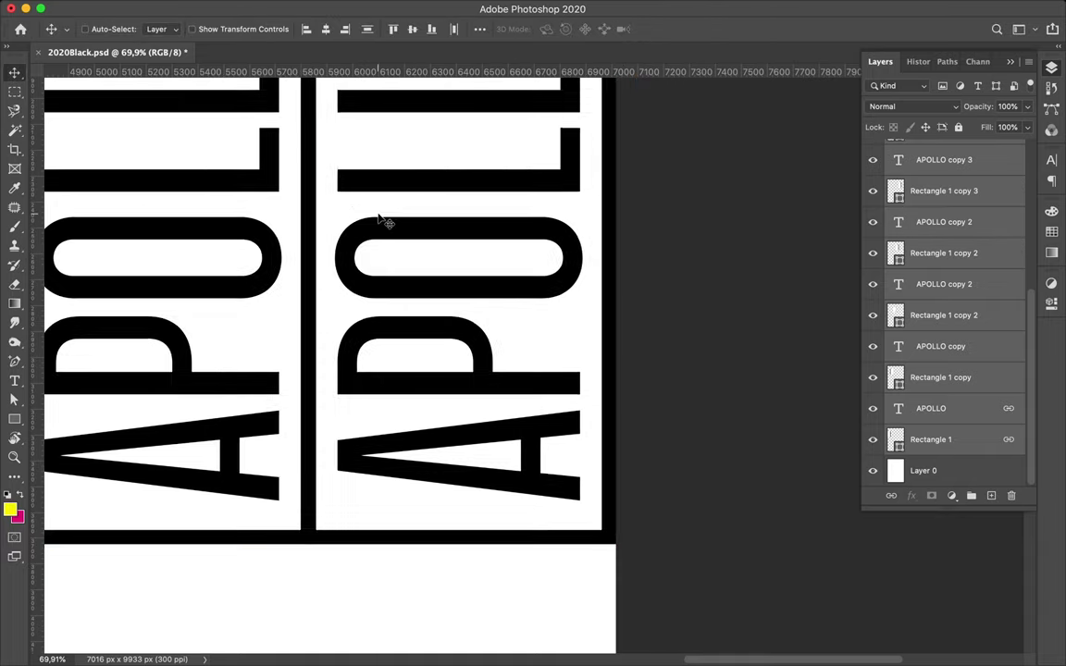
{"action": "key", "text": "super+0"}
{"action": "key", "text": "super+s"}
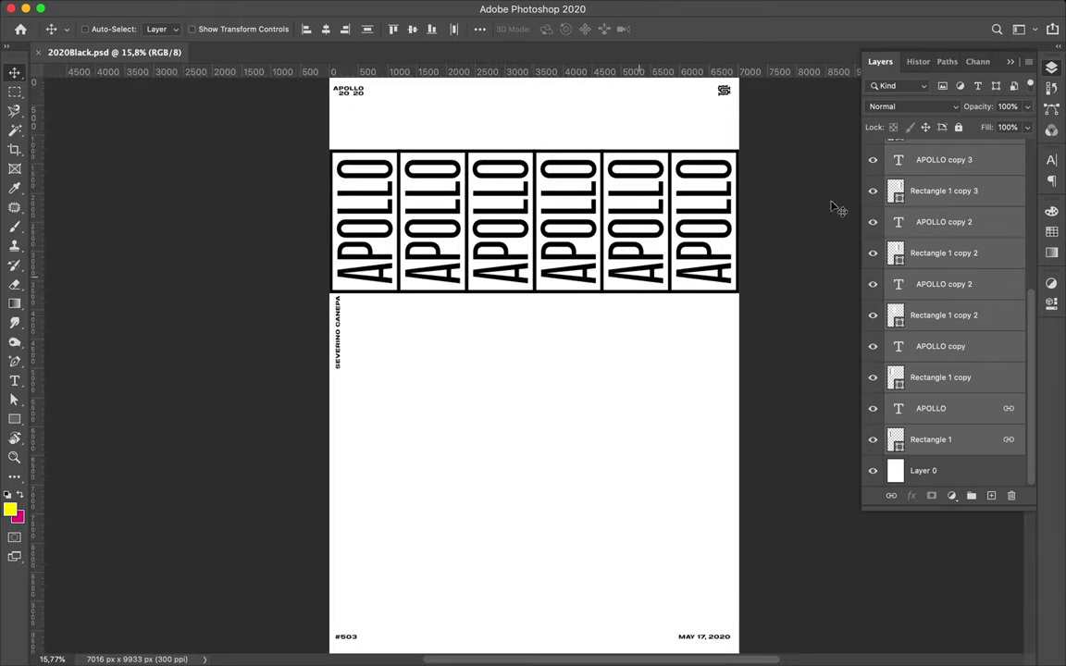
{"action": "scroll", "coordinate": [945, 357], "scroll_direction": "up", "scroll_amount": 5}
{"action": "key", "text": "super+g"}
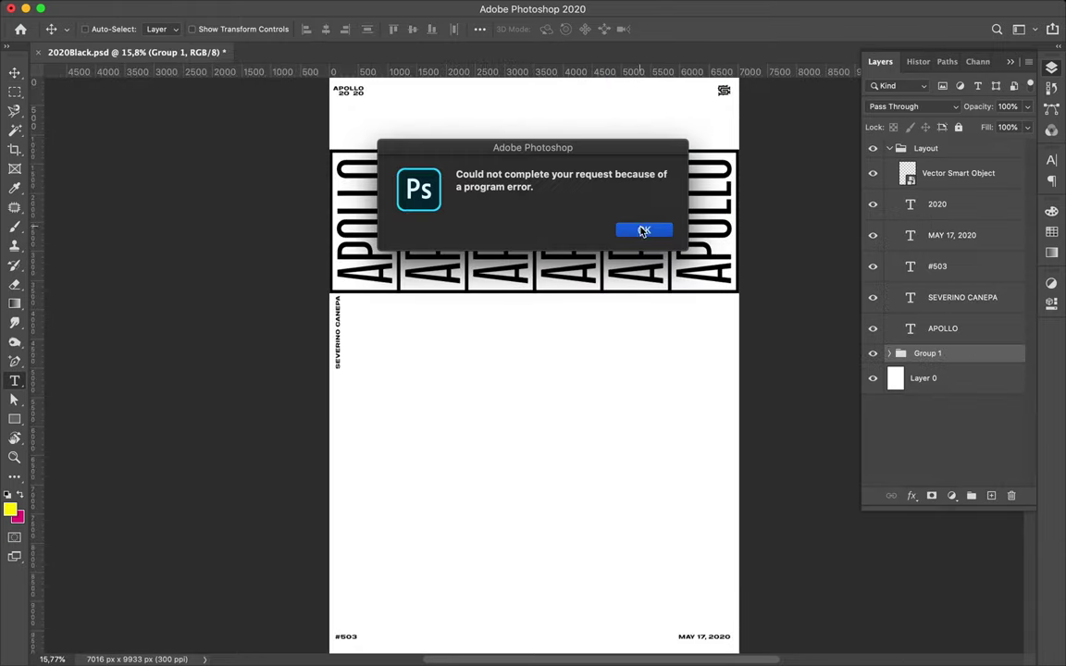
Dismiss the error alert and add a new APOLLO text line in Expanded-Medium below the row.
{"action": "left_click", "coordinate": [637, 229]}
{"action": "left_click", "coordinate": [937, 378]}
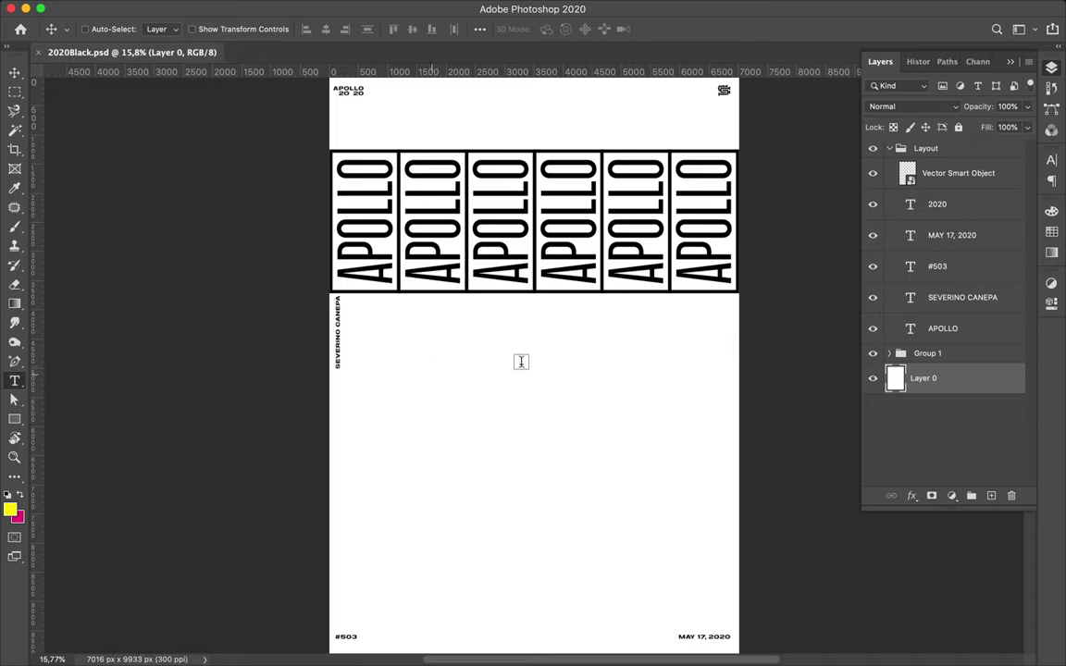
{"action": "left_click", "coordinate": [432, 372]}
{"action": "left_click", "coordinate": [1051, 160]}
{"action": "left_click", "coordinate": [944, 153]}
{"action": "left_click", "coordinate": [896, 153]}
{"action": "left_click", "coordinate": [967, 181]}
{"action": "scroll", "coordinate": [946, 404], "scroll_direction": "down", "scroll_amount": 10}
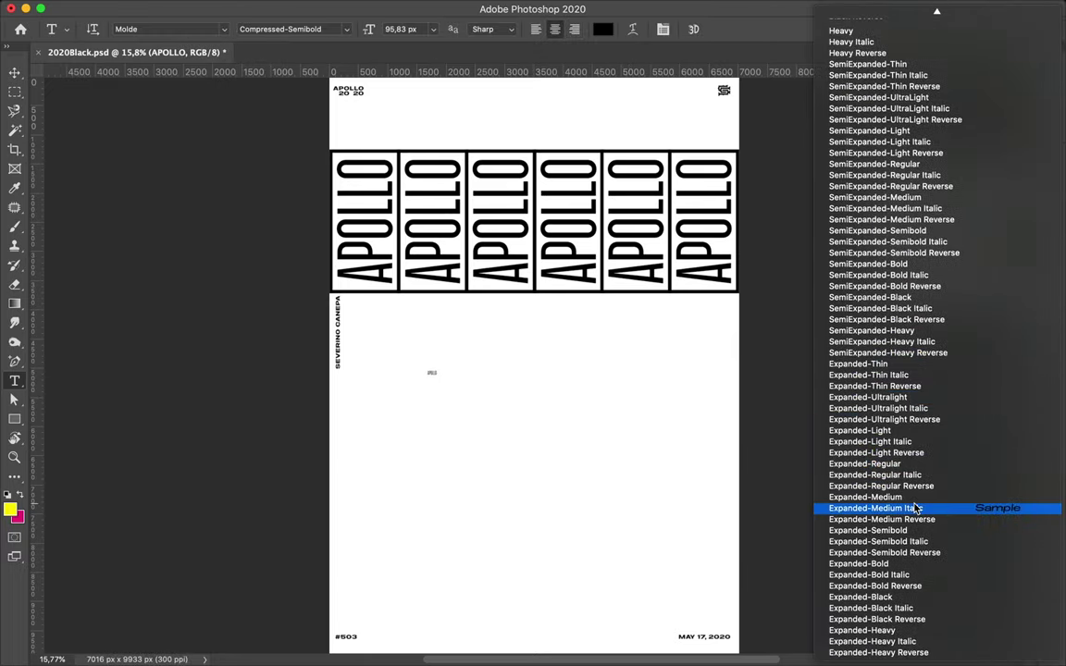
{"action": "left_click", "coordinate": [916, 507]}
{"action": "scroll", "coordinate": [531, 369], "scroll_direction": "up", "scroll_amount": 2}
{"action": "key", "text": "v"}
Scale up the new APOLLO text and set its tracking to 60.
{"action": "key", "text": "ctrl+t"}
{"action": "left_click_drag", "start_coordinate": [425, 377], "coordinate": [455, 383]}
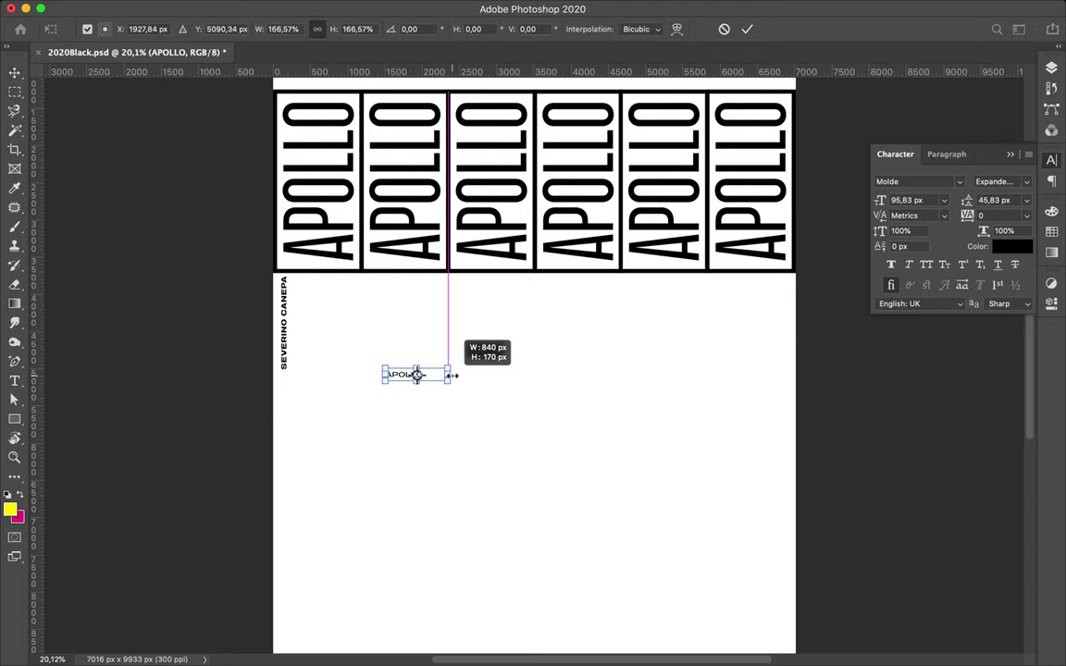
{"action": "key", "text": "Return"}
{"action": "type", "text": "60"}
{"action": "key", "text": "Return"}
{"action": "type", "text": "249"}
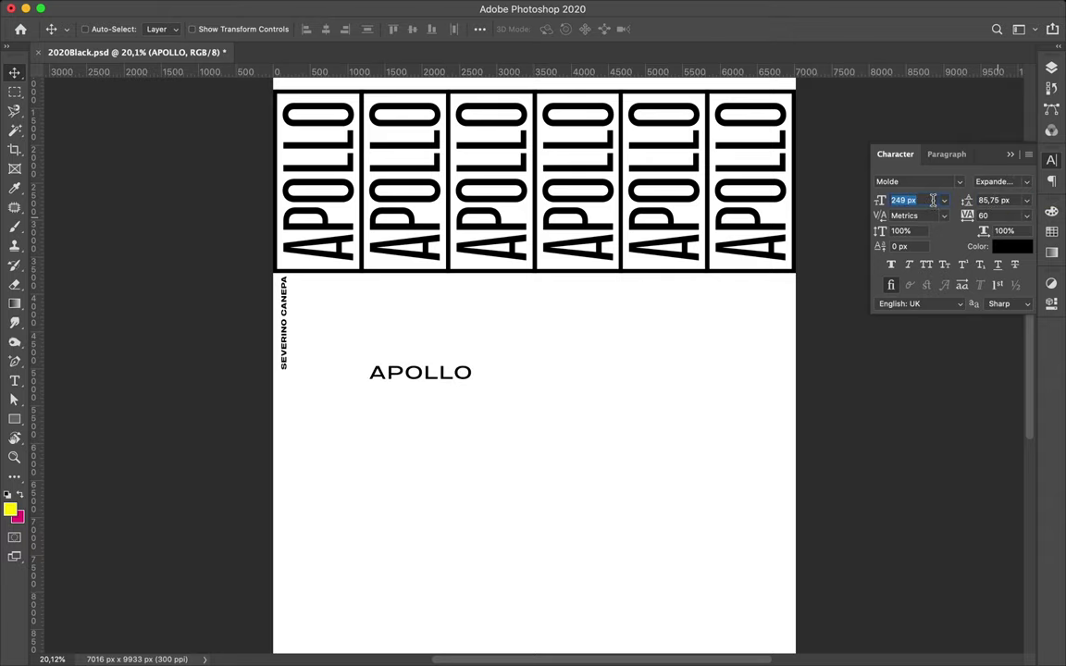
Draw a stroked rectangle box around the new APOLLO text.
{"action": "key", "text": "u"}
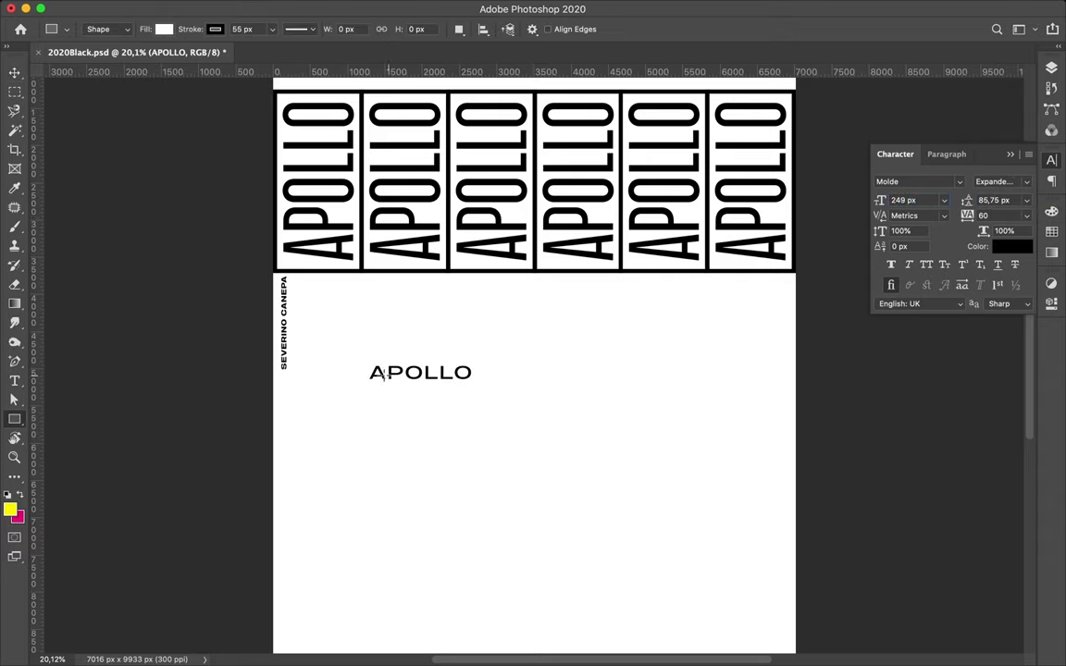
{"action": "left_click_drag", "start_coordinate": [489, 387], "coordinate": [491, 387]}
{"action": "left_click", "coordinate": [1051, 68]}
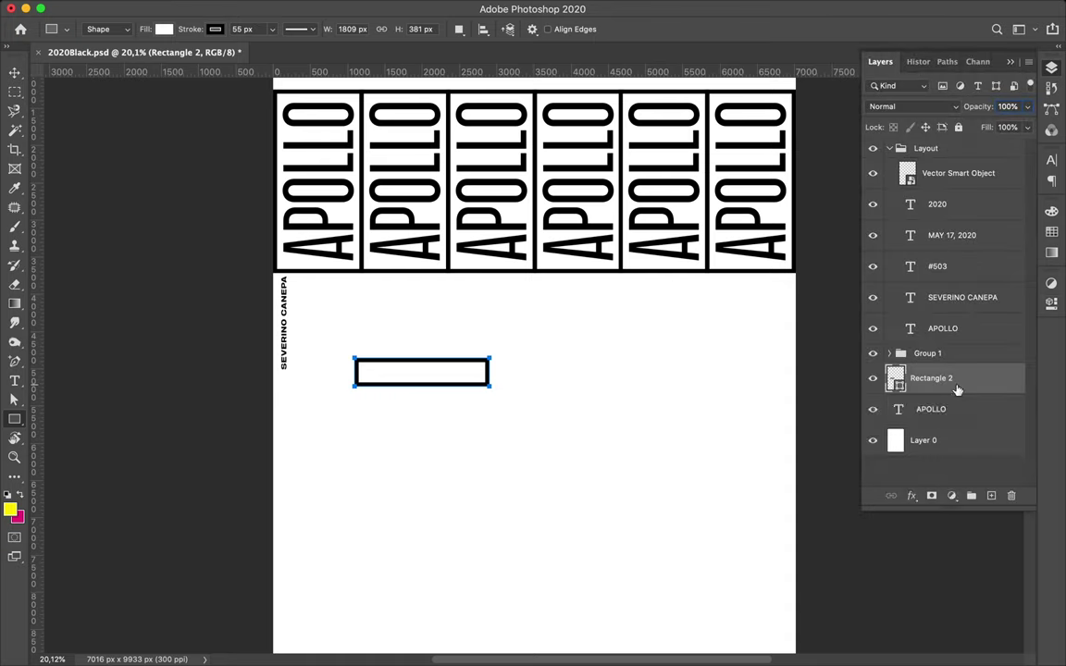
{"action": "left_click_drag", "start_coordinate": [935, 379], "coordinate": [925, 424]}
{"action": "left_click", "coordinate": [299, 29]}
{"action": "key", "text": "v"}
{"action": "scroll", "coordinate": [433, 326], "scroll_direction": "up", "scroll_amount": 2}
{"action": "left_click_drag", "start_coordinate": [433, 329], "coordinate": [476, 462]}
{"action": "key", "text": "ctrl+z"}
Rotate the APOLLO text and its box -90° so they stand vertically.
{"action": "key", "text": "ctrl+t"}
{"action": "left_click_drag", "start_coordinate": [485, 350], "coordinate": [365, 284]}
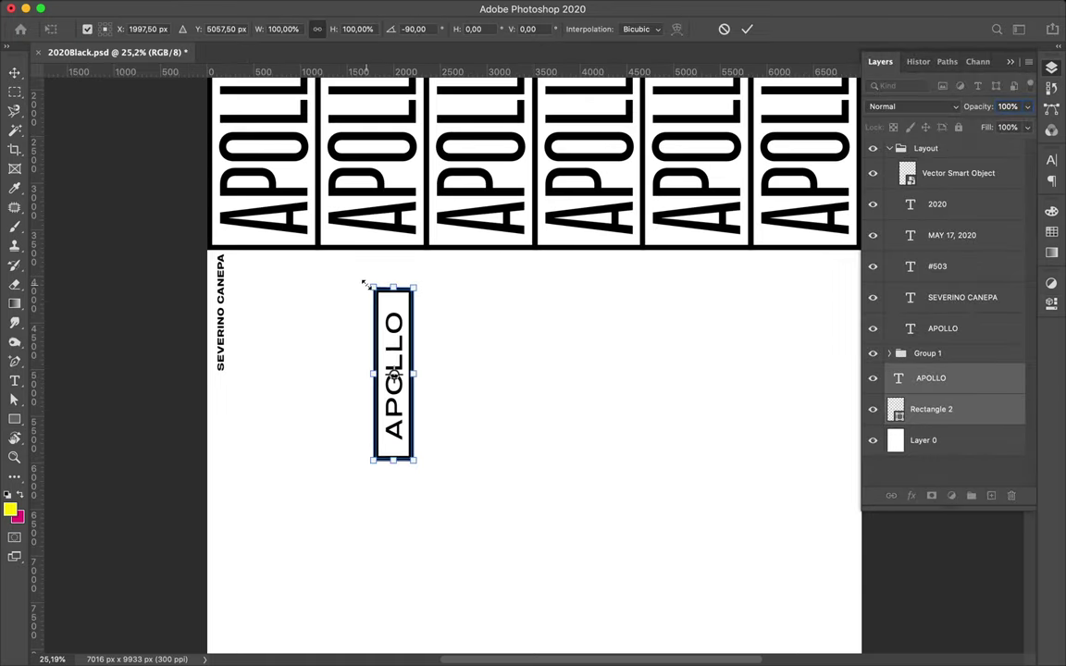
{"action": "key", "text": "Return"}
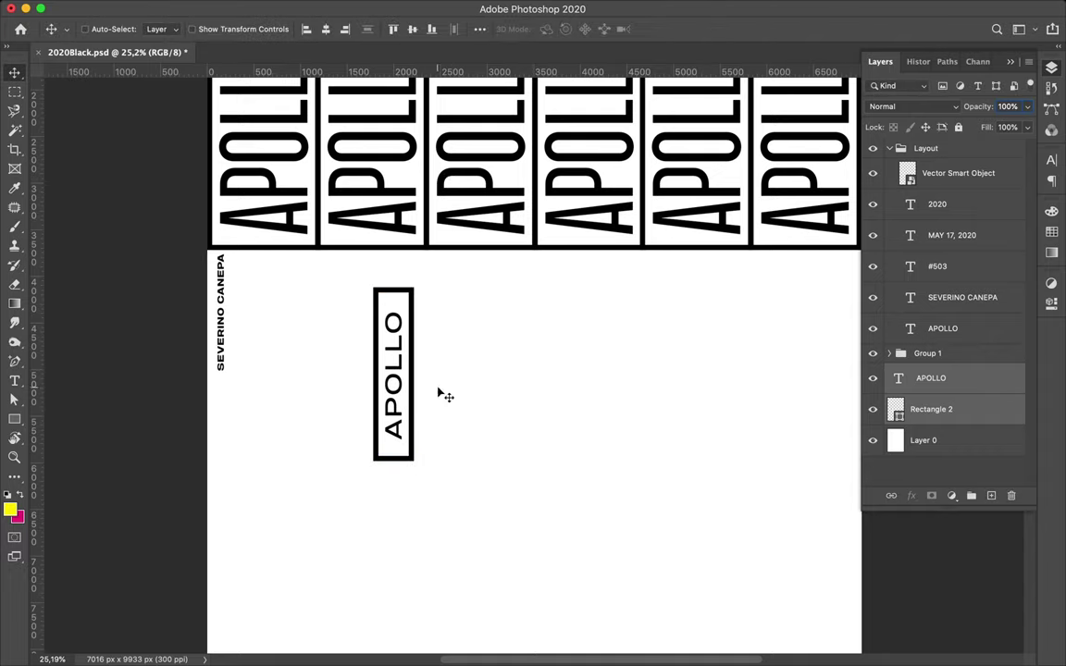
{"action": "left_click_drag", "start_coordinate": [441, 394], "coordinate": [245, 518]}
Alt-drag copies to build a row of four boxed vertical APOLLO labels.
{"action": "scroll", "coordinate": [243, 449], "scroll_direction": "down", "scroll_amount": 3}
{"action": "left_click_drag", "start_coordinate": [243, 450], "coordinate": [280, 450]}
{"action": "scroll", "coordinate": [941, 371], "scroll_direction": "down", "scroll_amount": 1}
{"action": "left_click", "coordinate": [931, 440]}
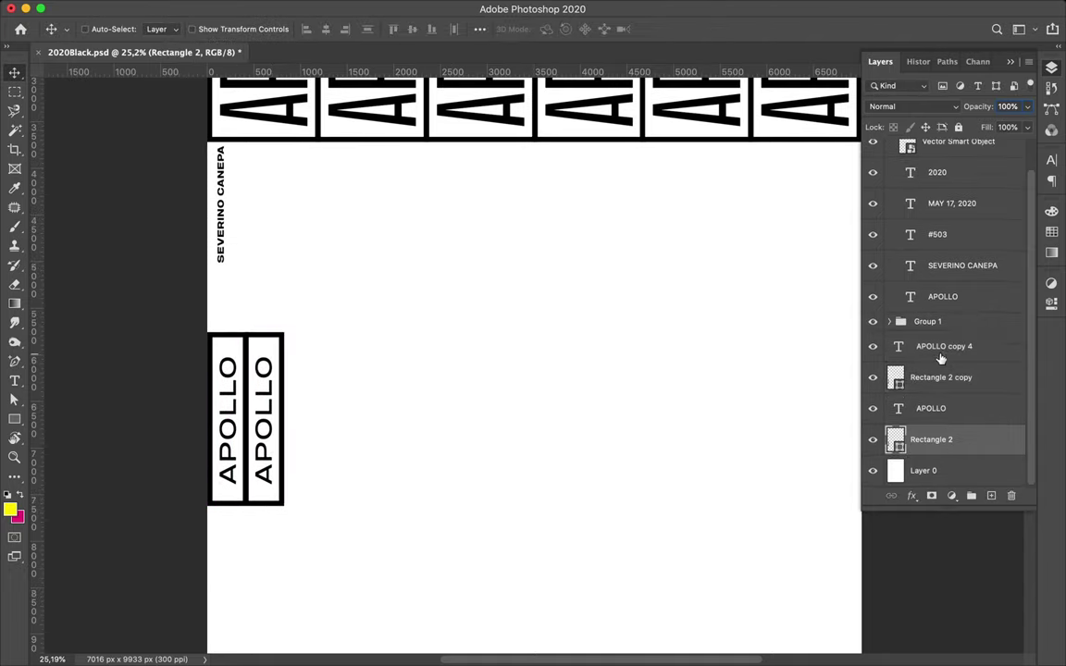
{"action": "left_click", "coordinate": [940, 346], "text": "shift"}
{"action": "key", "text": "ctrl+j"}
{"action": "left_click_drag", "start_coordinate": [282, 412], "coordinate": [354, 412]}
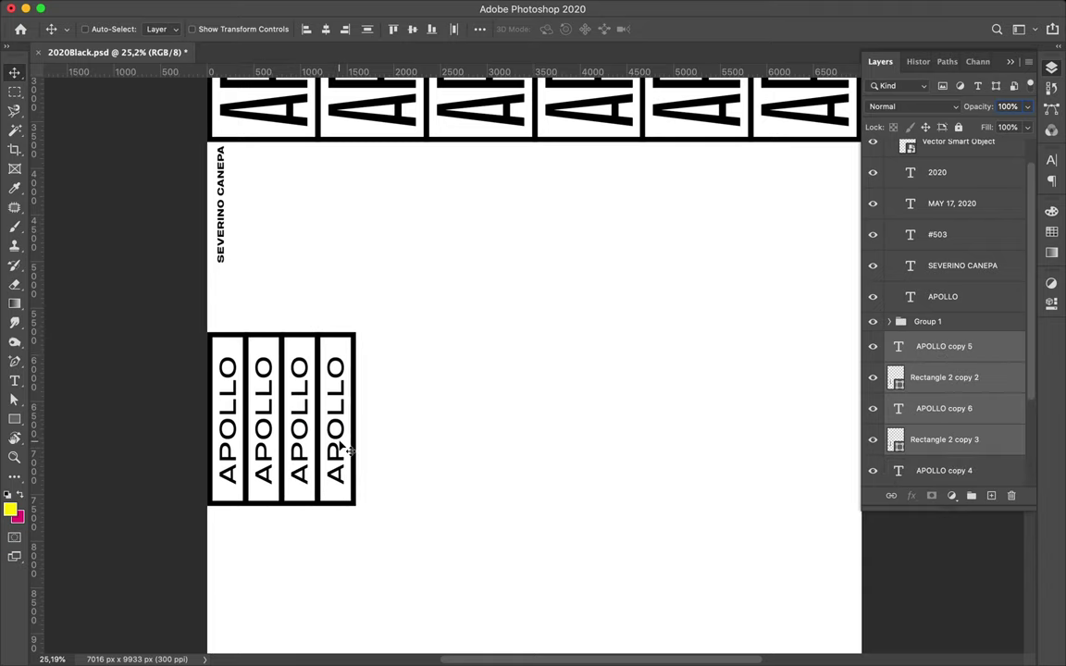
Duplicate the boxed labels rightward to eight, then sixteen.
{"action": "scroll", "coordinate": [983, 340], "scroll_direction": "down", "scroll_amount": 2}
{"action": "left_click", "coordinate": [963, 329]}
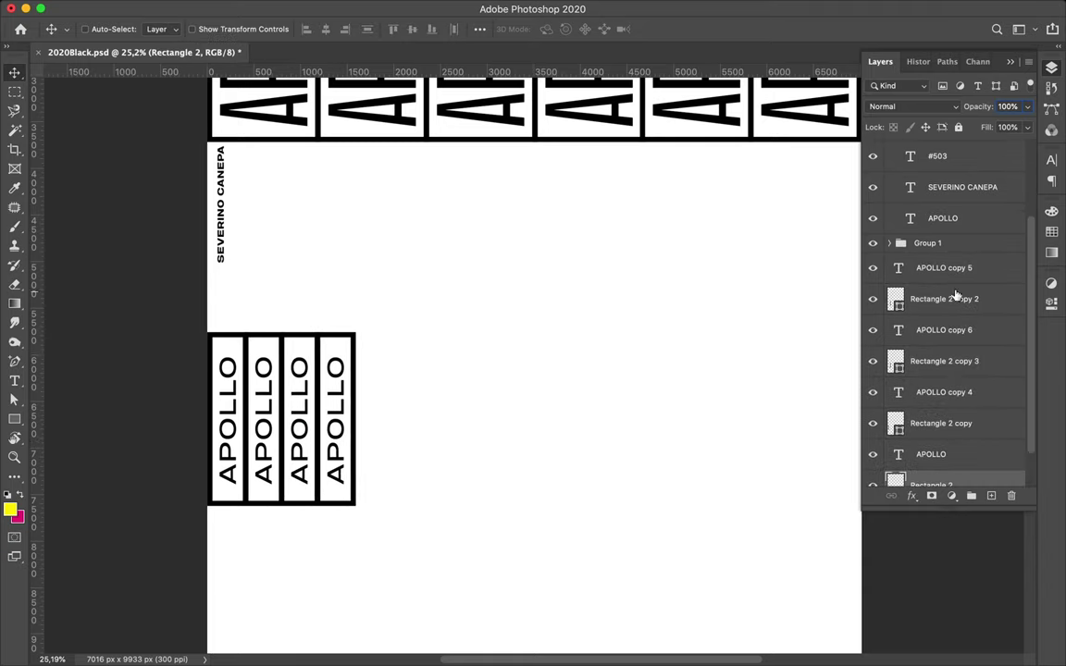
{"action": "left_click", "coordinate": [944, 267], "text": "shift"}
{"action": "left_click_drag", "start_coordinate": [267, 419], "coordinate": [375, 418]}
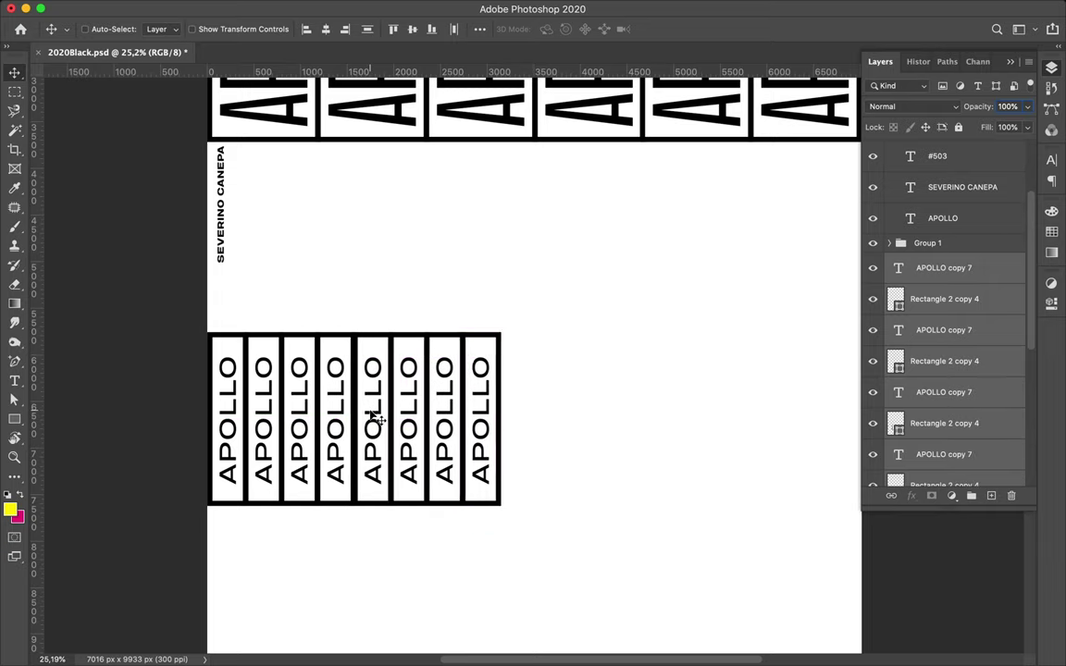
{"action": "left_click", "coordinate": [944, 267]}
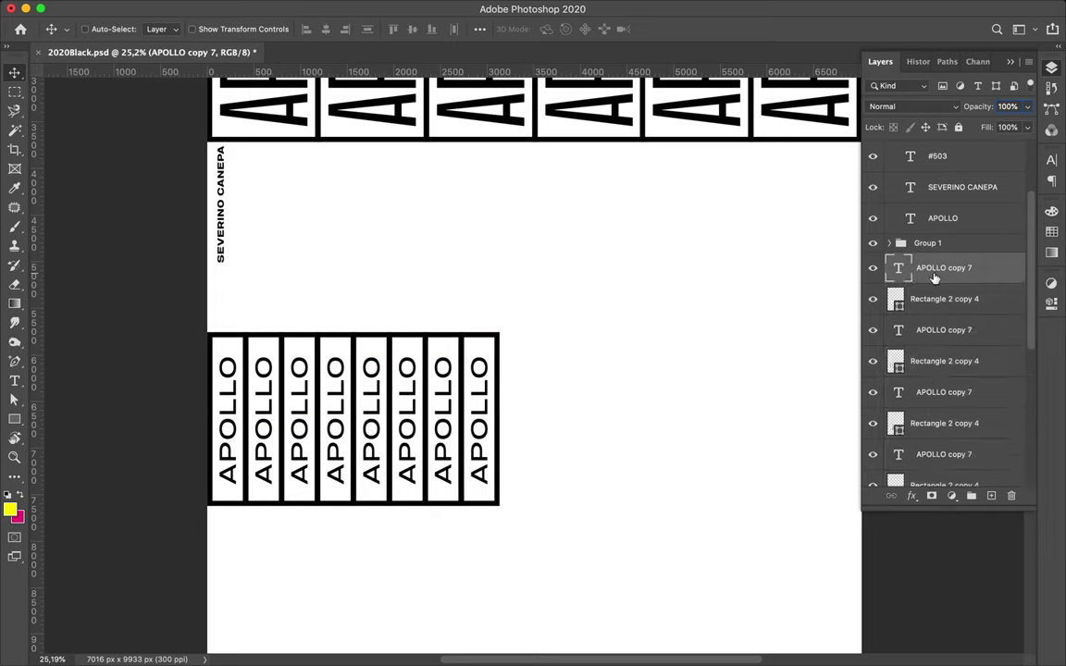
{"action": "scroll", "coordinate": [944, 324], "scroll_direction": "down", "scroll_amount": 3}
{"action": "left_click", "coordinate": [931, 440], "text": "shift"}
{"action": "mouse_move", "coordinate": [304, 404]}
{"action": "left_mouse_down"}
{"action": "mouse_move", "coordinate": [636, 404]}
{"action": "mouse_move", "coordinate": [613, 404]}
{"action": "left_mouse_up"}
Add two more boxed labels at the row's right end.
{"action": "scroll", "coordinate": [617, 406], "scroll_direction": "right", "scroll_amount": 2}
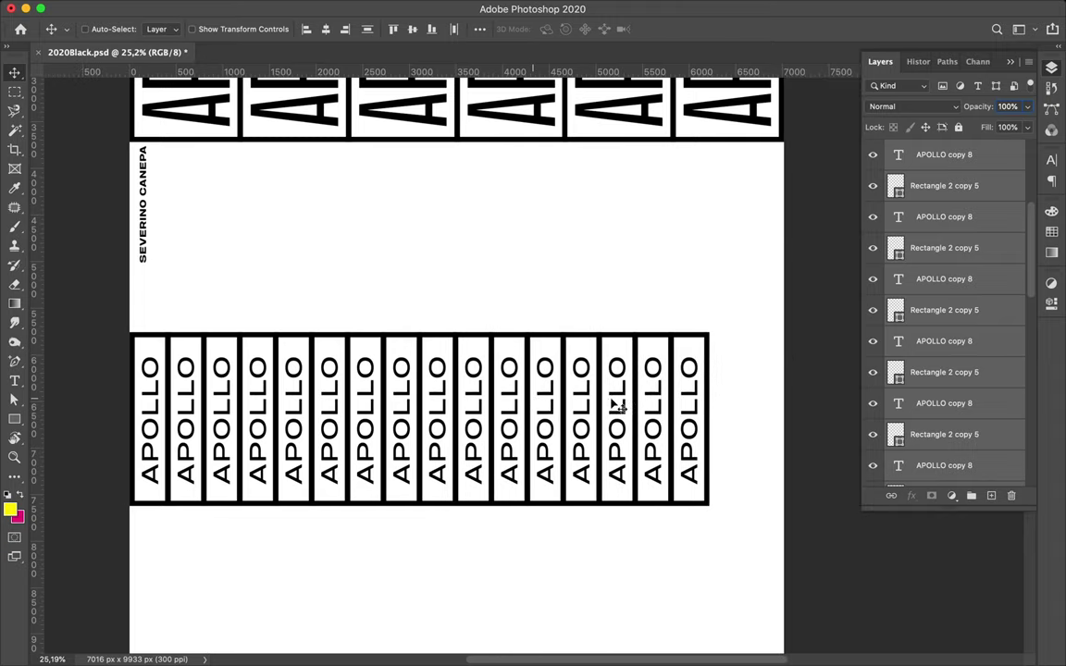
{"action": "left_click", "coordinate": [944, 154]}
{"action": "left_click", "coordinate": [937, 250], "text": "shift"}
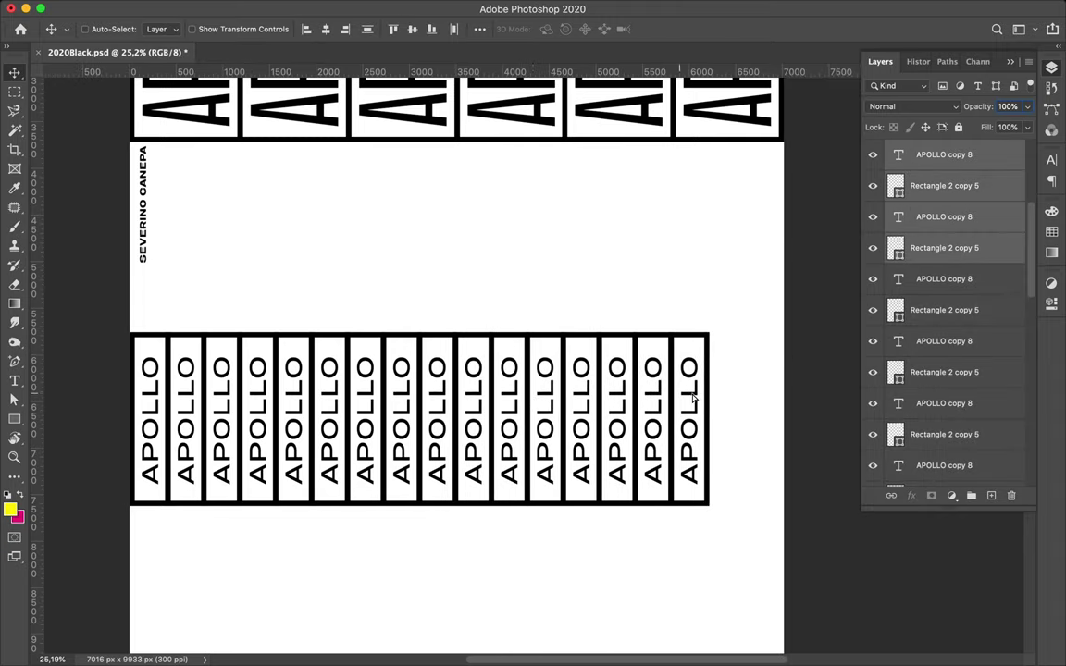
{"action": "left_click_drag", "start_coordinate": [692, 398], "coordinate": [740, 400]}
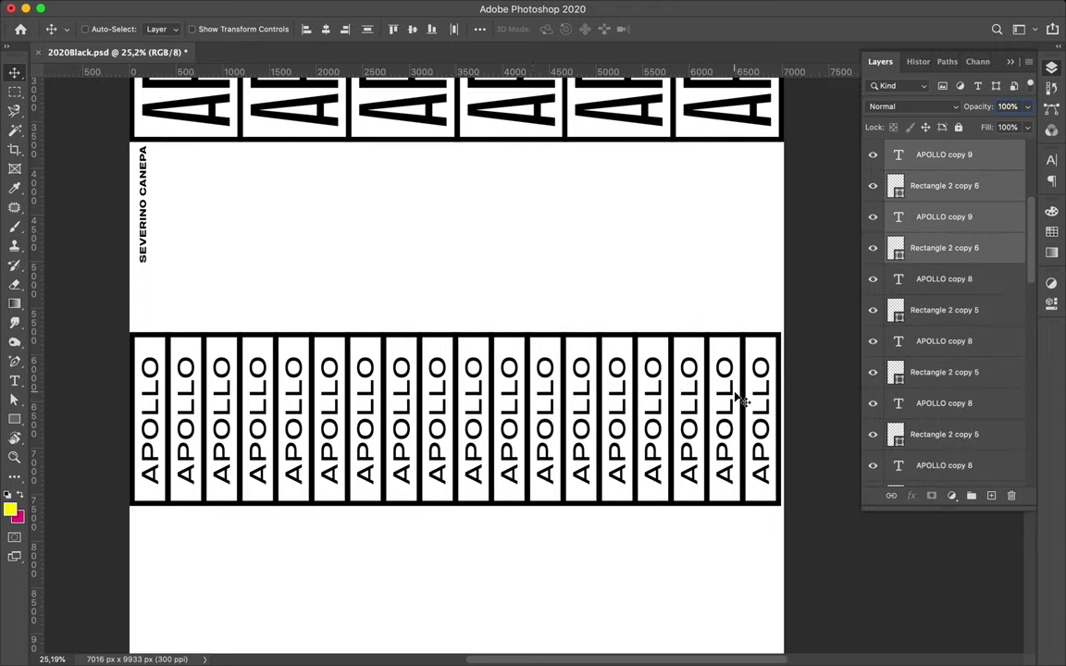
Slightly widen the whole row of boxed labels to span the full page width.
{"action": "scroll", "coordinate": [981, 233], "scroll_direction": "up", "scroll_amount": 1}
{"action": "scroll", "coordinate": [951, 371], "scroll_direction": "down", "scroll_amount": 10}
{"action": "left_click", "coordinate": [931, 439], "text": "shift"}
{"action": "key", "text": "ctrl+t"}
{"action": "key", "text": "ctrl+plus"}
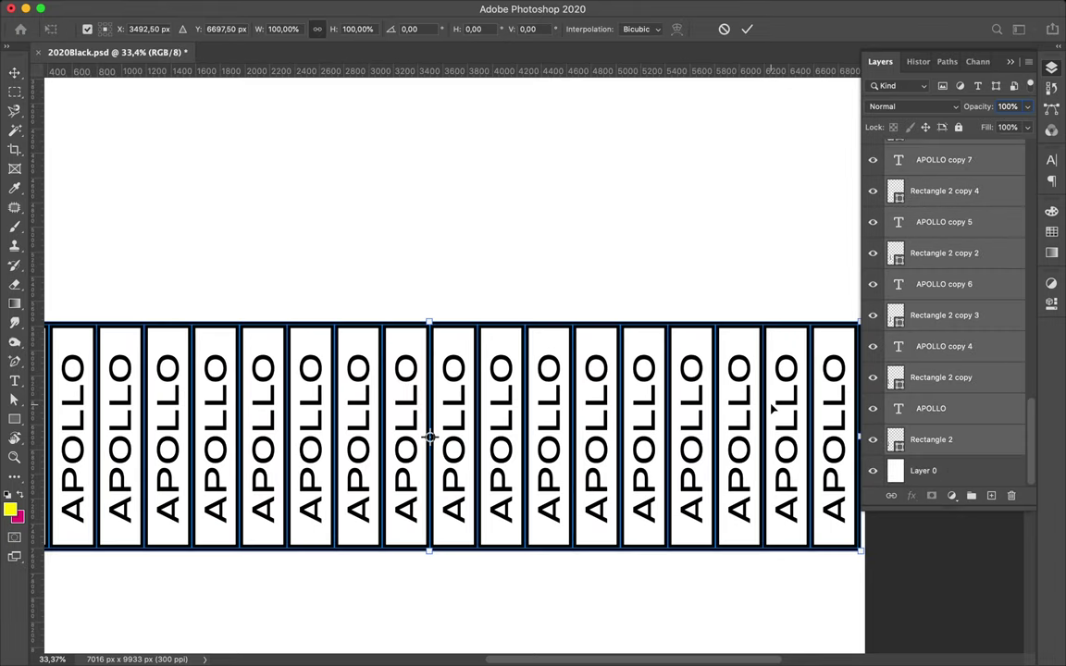
{"action": "scroll", "coordinate": [773, 408], "scroll_direction": "right", "scroll_amount": 10}
{"action": "left_click_drag", "start_coordinate": [598, 424], "coordinate": [603, 424]}
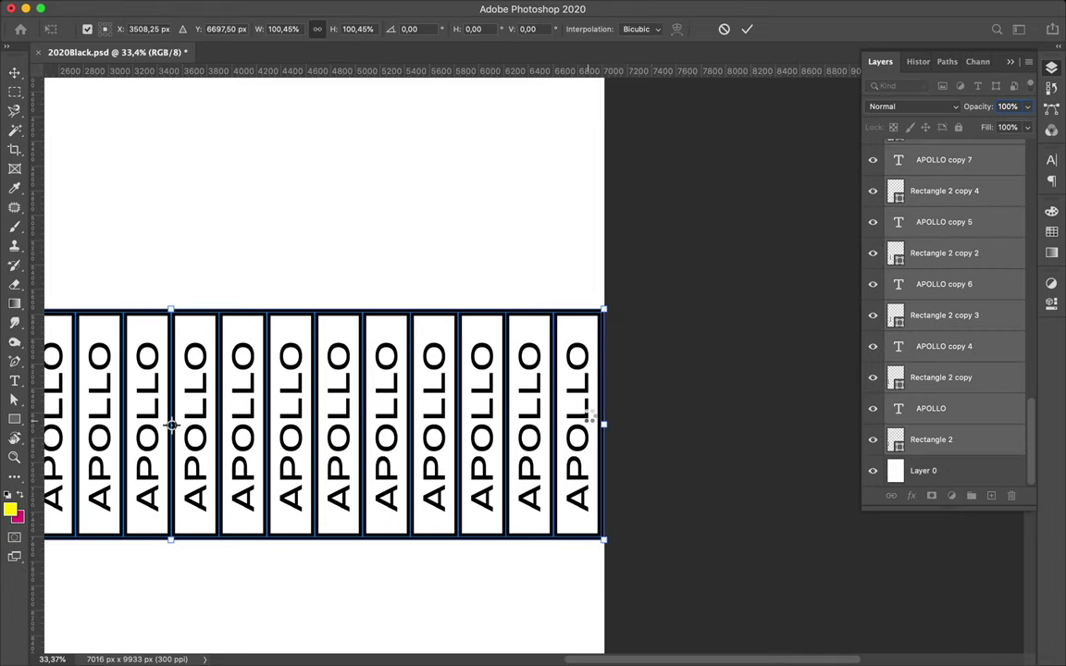
{"action": "key", "text": "Return"}
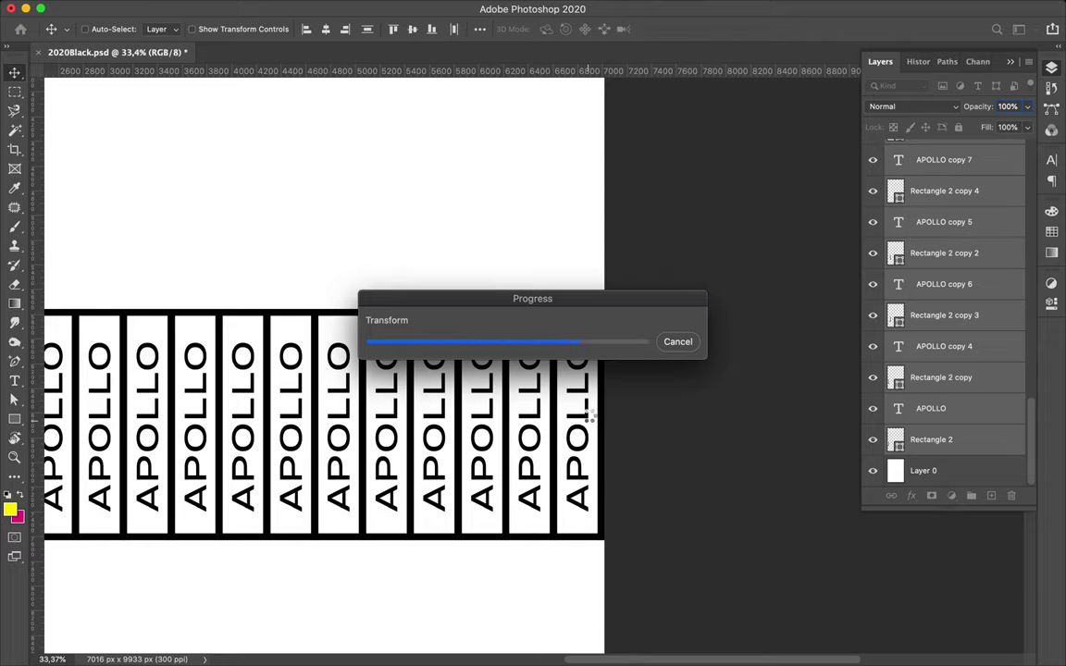
{"action": "scroll", "coordinate": [590, 423], "scroll_direction": "down", "scroll_amount": 3}
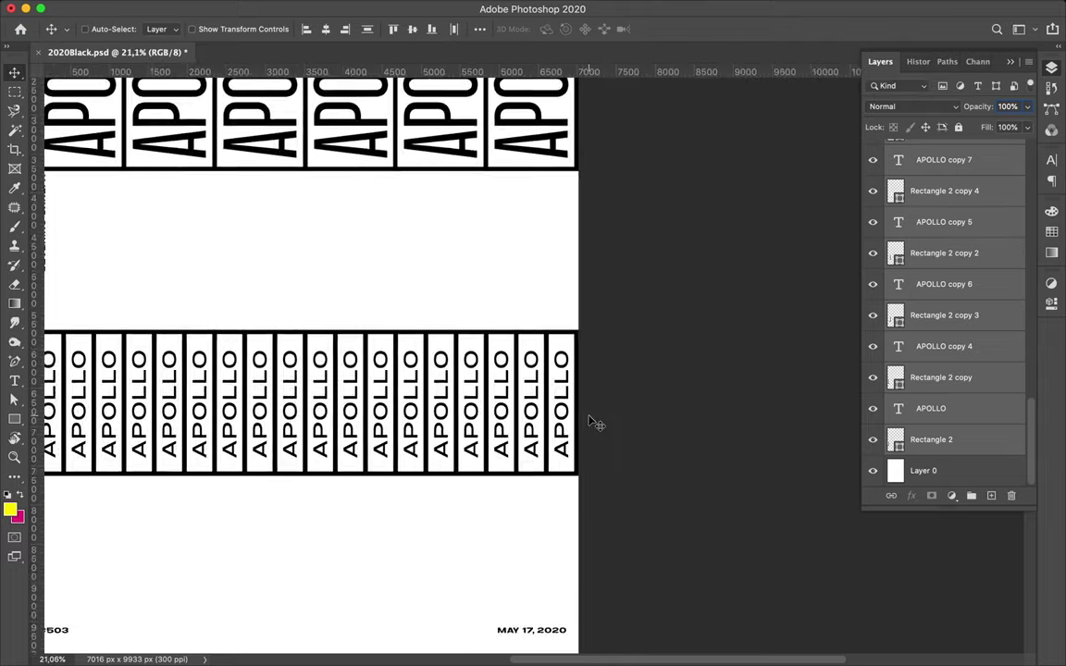
{"action": "scroll", "coordinate": [589, 423], "scroll_direction": "down", "scroll_amount": 2}
Group the small APOLLO row, move the name text bottom-left, and raise the row.
{"action": "left_click", "coordinate": [972, 497]}
{"action": "left_click", "coordinate": [139, 271], "text": "ctrl"}
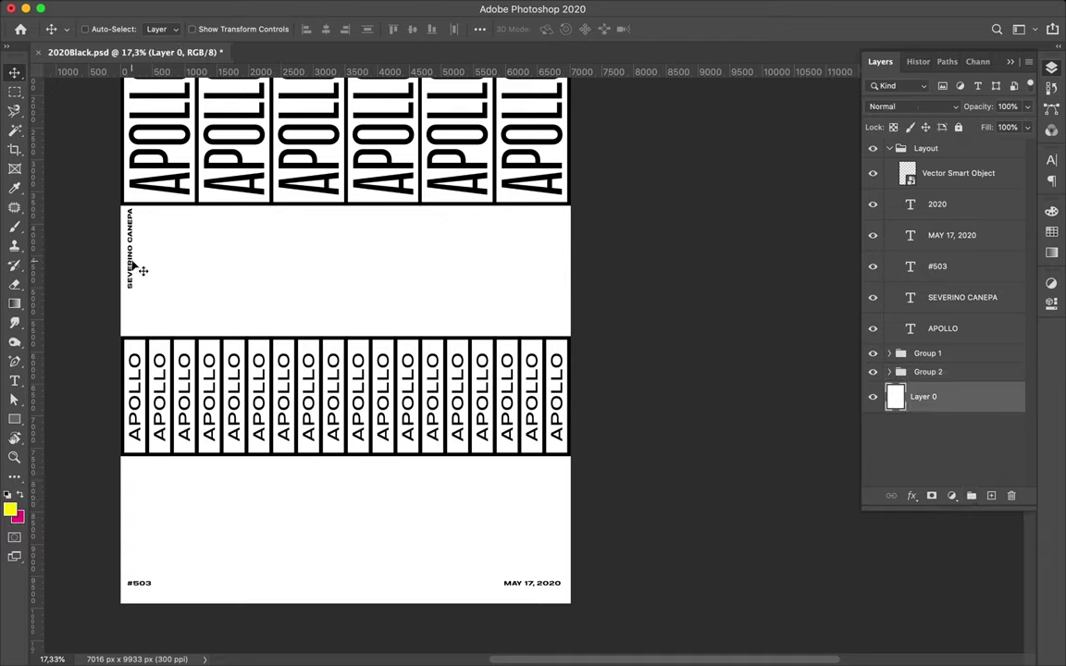
{"action": "left_click_drag", "start_coordinate": [141, 254], "coordinate": [139, 317]}
{"action": "left_click_drag", "start_coordinate": [130, 365], "coordinate": [130, 566]}
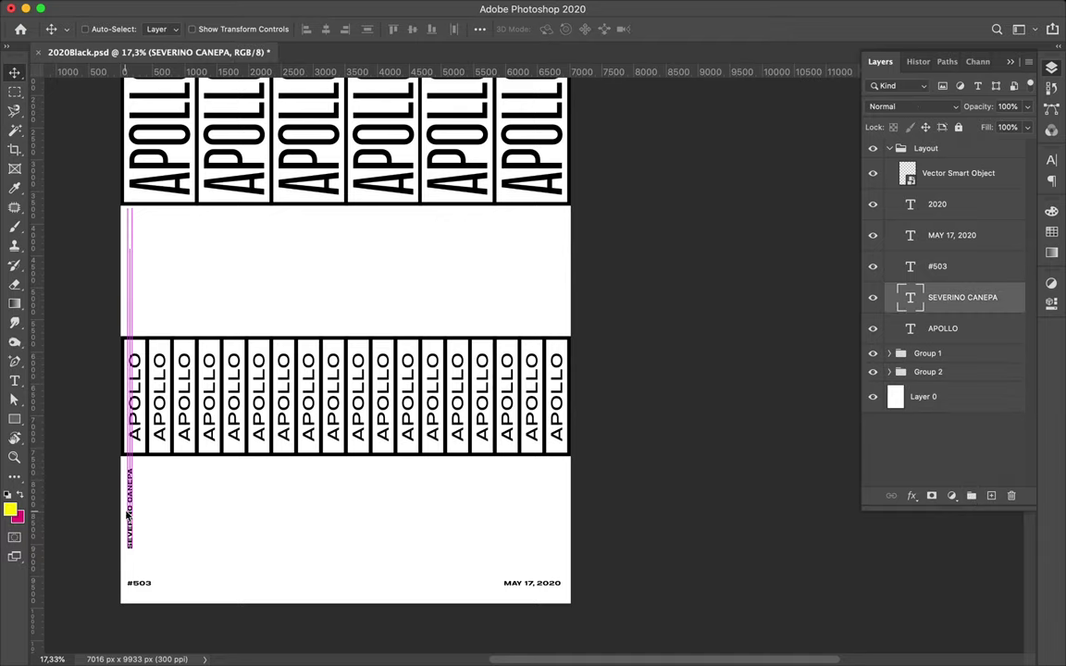
{"action": "left_click", "coordinate": [928, 371]}
{"action": "mouse_move", "coordinate": [512, 398]}
{"action": "left_mouse_down"}
{"action": "mouse_move", "coordinate": [512, 291]}
{"action": "mouse_move", "coordinate": [491, 274]}
{"action": "left_mouse_up"}
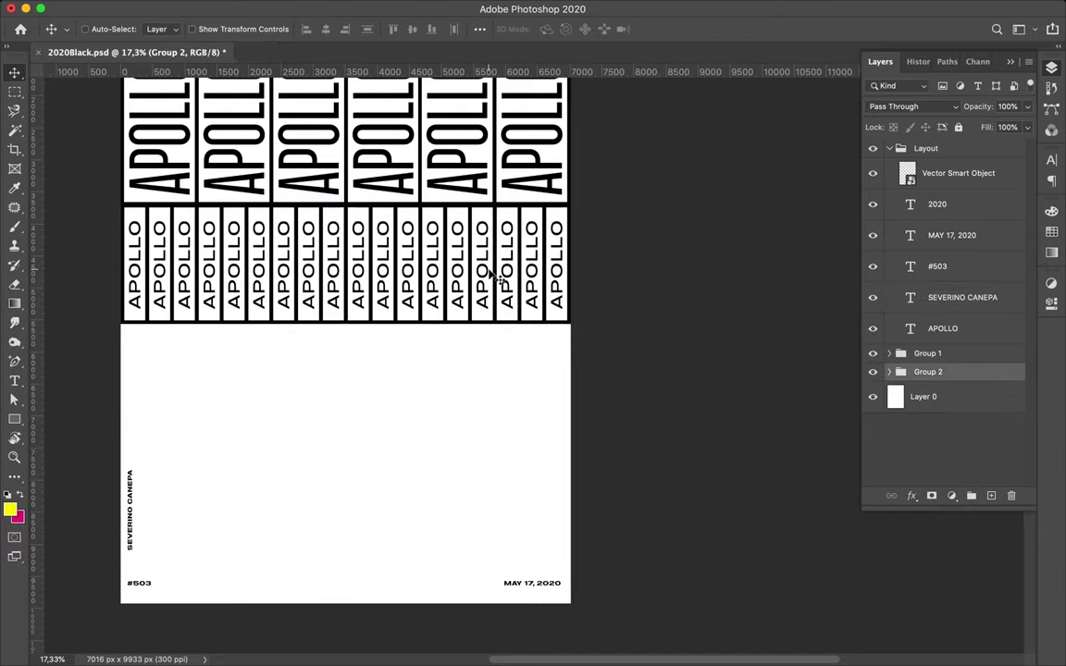
Draw a wide rectangle over the lower band with a pastel gradient fill.
{"action": "scroll", "coordinate": [490, 274], "scroll_direction": "up", "scroll_amount": 3}
{"action": "scroll", "coordinate": [490, 274], "scroll_direction": "down", "scroll_amount": 3}
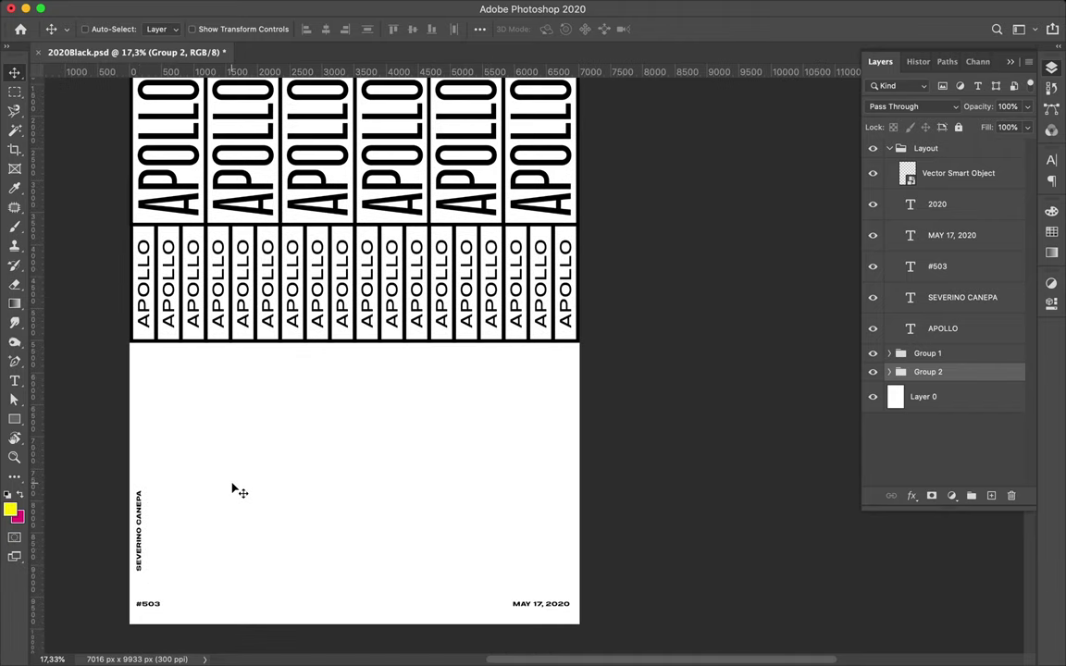
{"action": "scroll", "coordinate": [229, 492], "scroll_direction": "up", "scroll_amount": 2}
{"action": "key", "text": "m"}
{"action": "key", "text": "u"}
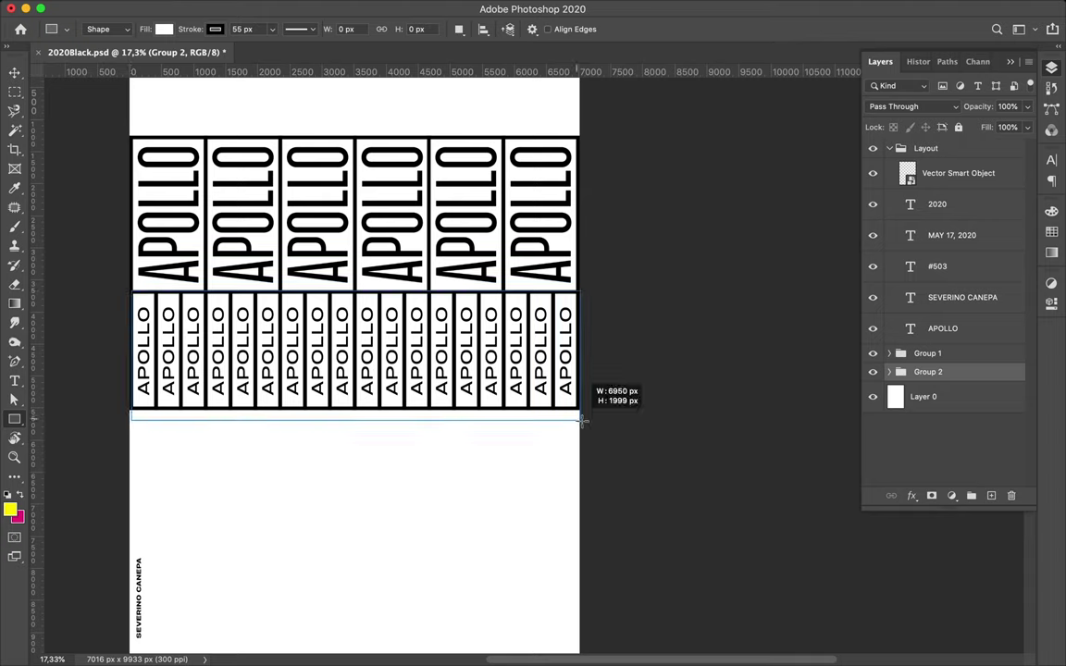
{"action": "left_click_drag", "start_coordinate": [129, 289], "coordinate": [575, 407]}
{"action": "left_click", "coordinate": [164, 29]}
{"action": "left_click", "coordinate": [128, 57]}
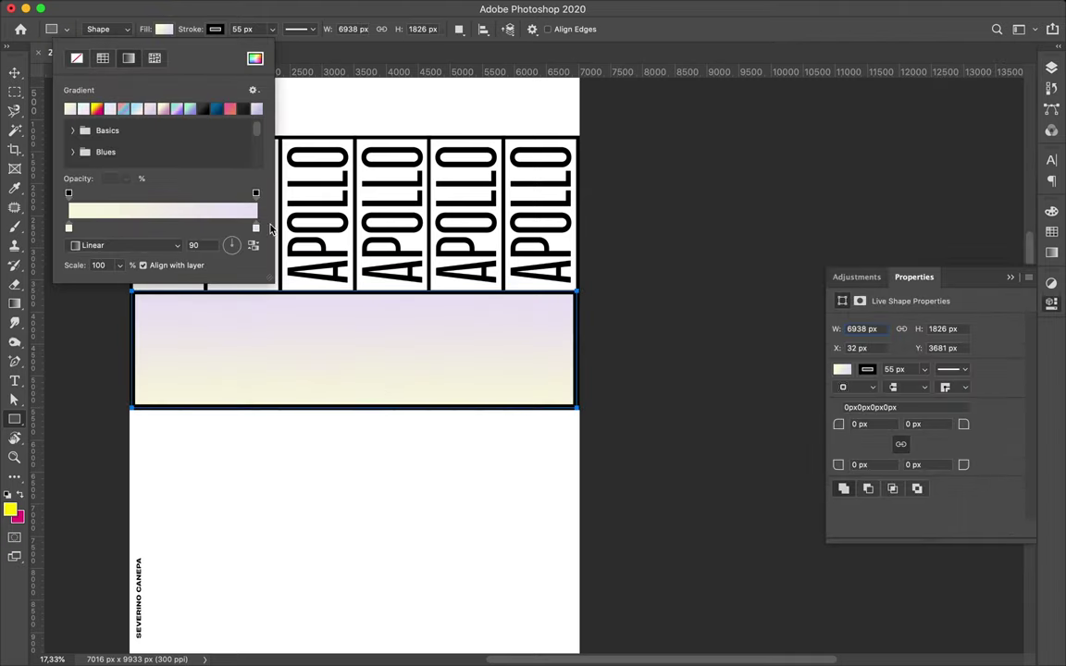
Place the gradient band below the APOLLO rows and stretch it to the full 7016 px width.
{"action": "key", "text": "v"}
{"action": "left_click_drag", "start_coordinate": [405, 361], "coordinate": [395, 478]}
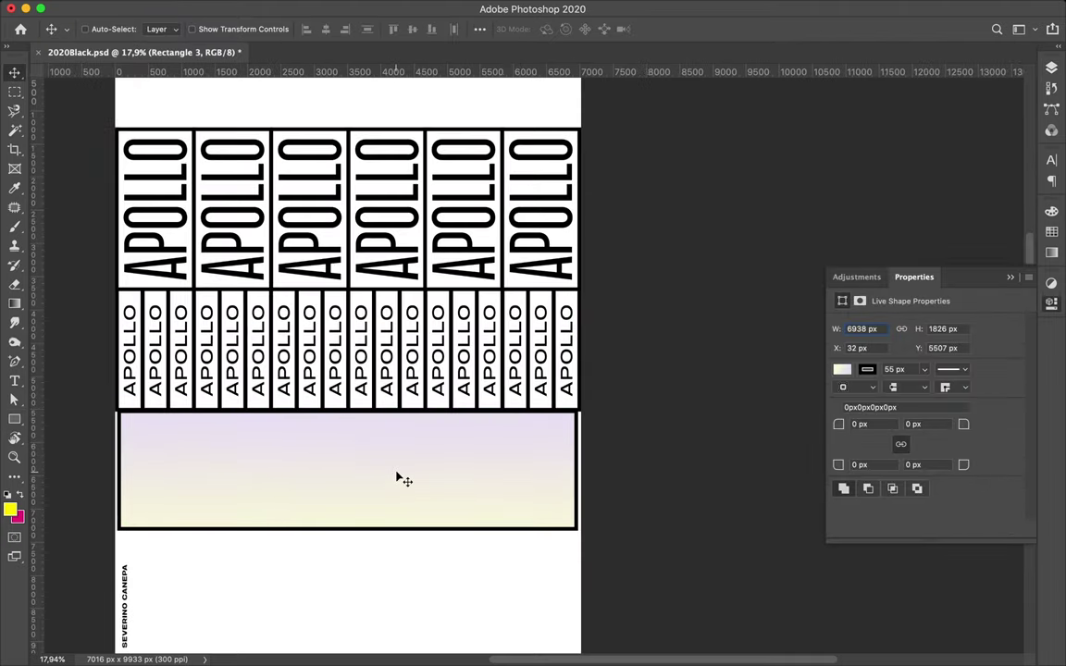
{"action": "key", "text": "ctrl+t"}
{"action": "left_click_drag", "start_coordinate": [110, 470], "coordinate": [115, 470]}
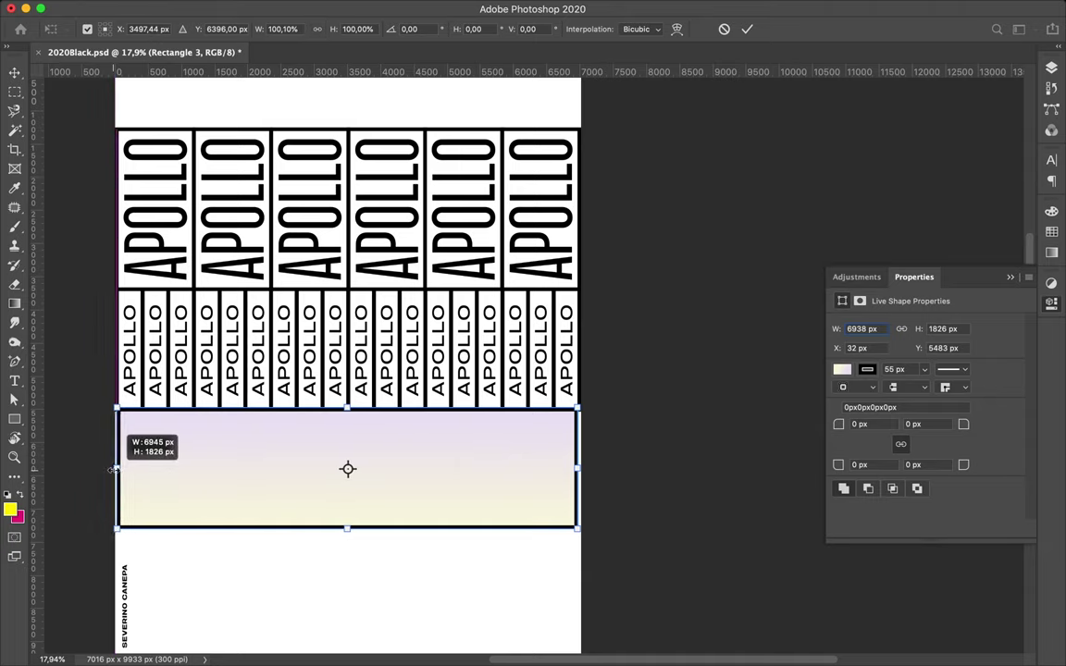
{"action": "scroll", "coordinate": [164, 470], "scroll_direction": "up", "scroll_amount": 3}
{"action": "left_click_drag", "start_coordinate": [587, 492], "coordinate": [519, 152]}
{"action": "key", "text": "Return"}
{"action": "scroll", "coordinate": [538, 503], "scroll_direction": "down", "scroll_amount": 3}
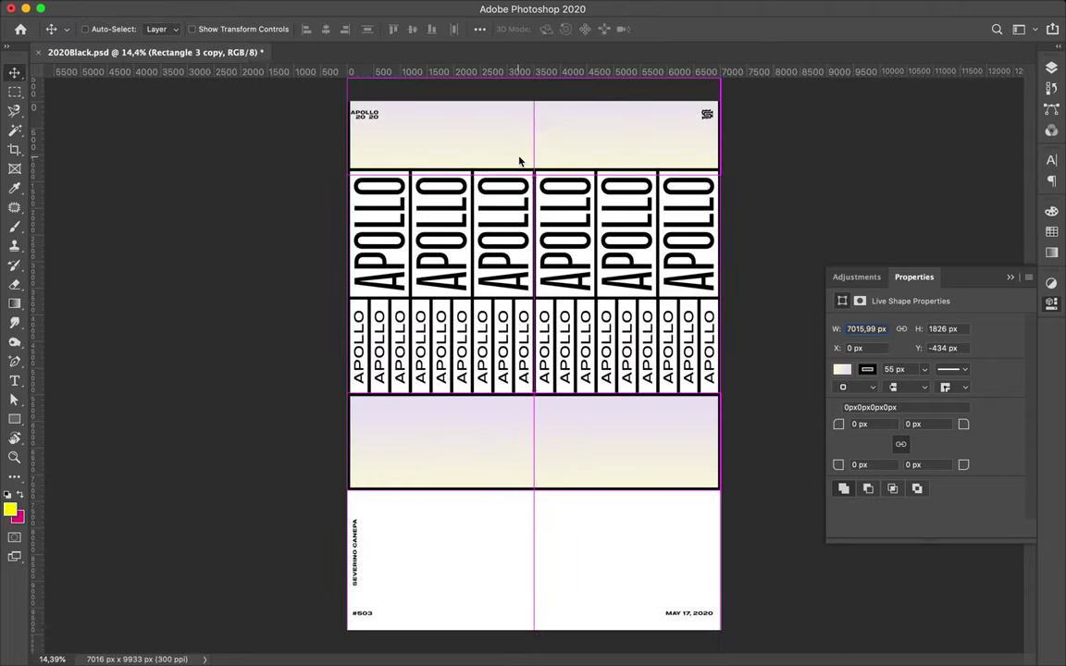
Shorten the copied gradient band to fit the top header.
{"action": "key", "text": "ctrl+t"}
{"action": "left_click_drag", "start_coordinate": [545, 108], "coordinate": [581, 139]}
{"action": "key", "text": "Return"}
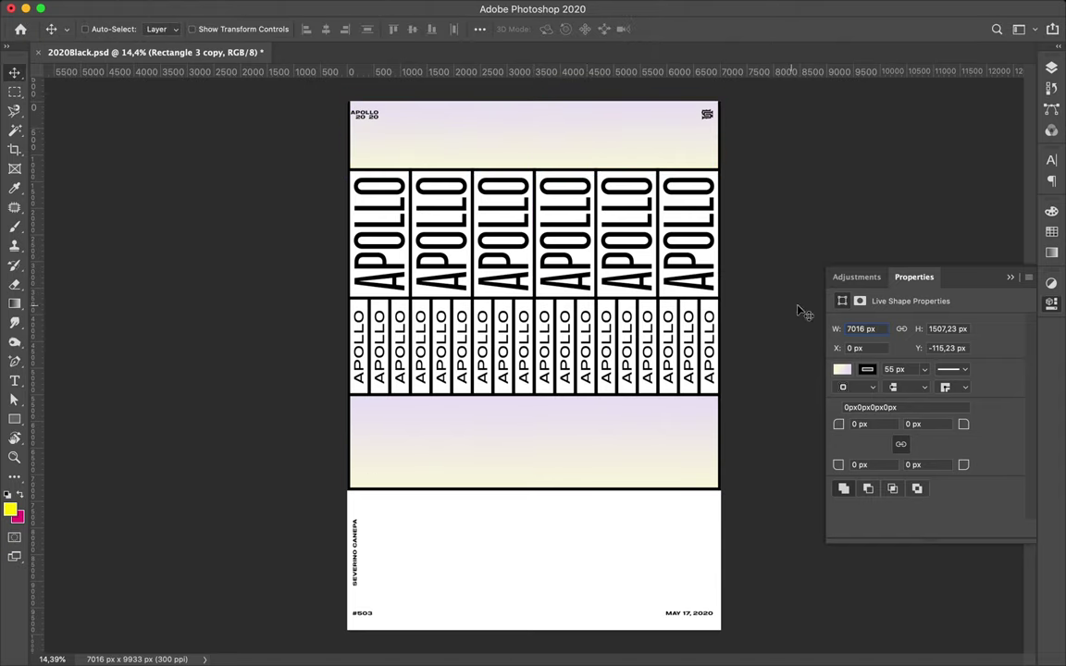
{"action": "key", "text": "F7"}
{"action": "left_click", "coordinate": [941, 354]}
{"action": "left_click", "coordinate": [928, 435], "text": "shift"}
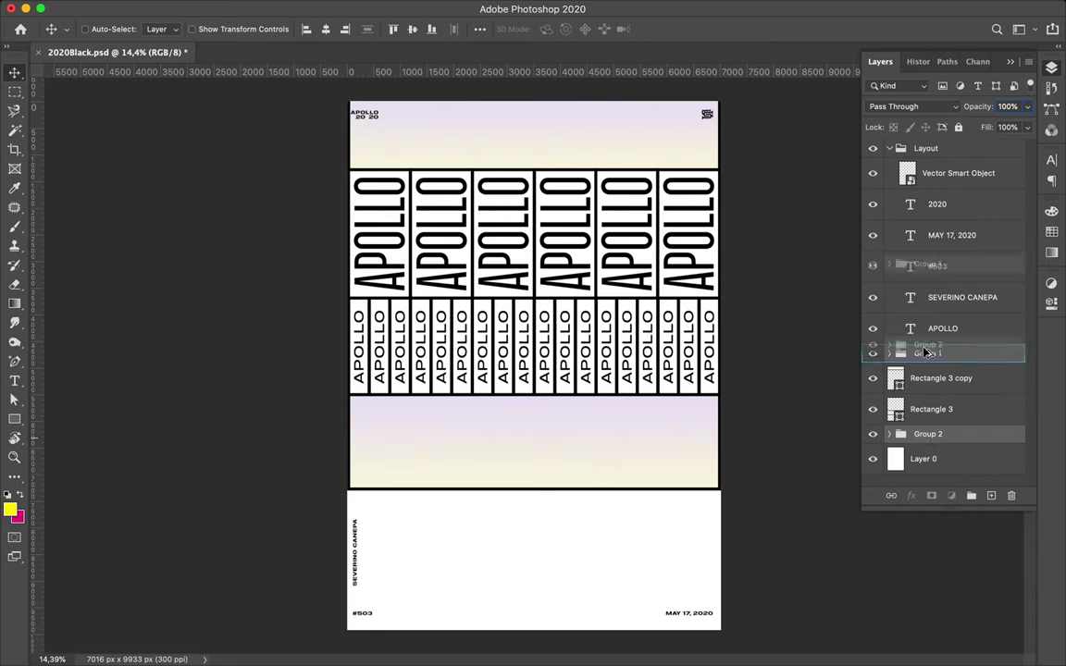
Duplicate both APOLLO row groups and unlink the rectangles from their text.
{"action": "key", "text": "ctrl+j"}
{"action": "left_click_drag", "start_coordinate": [574, 250], "coordinate": [574, 314]}
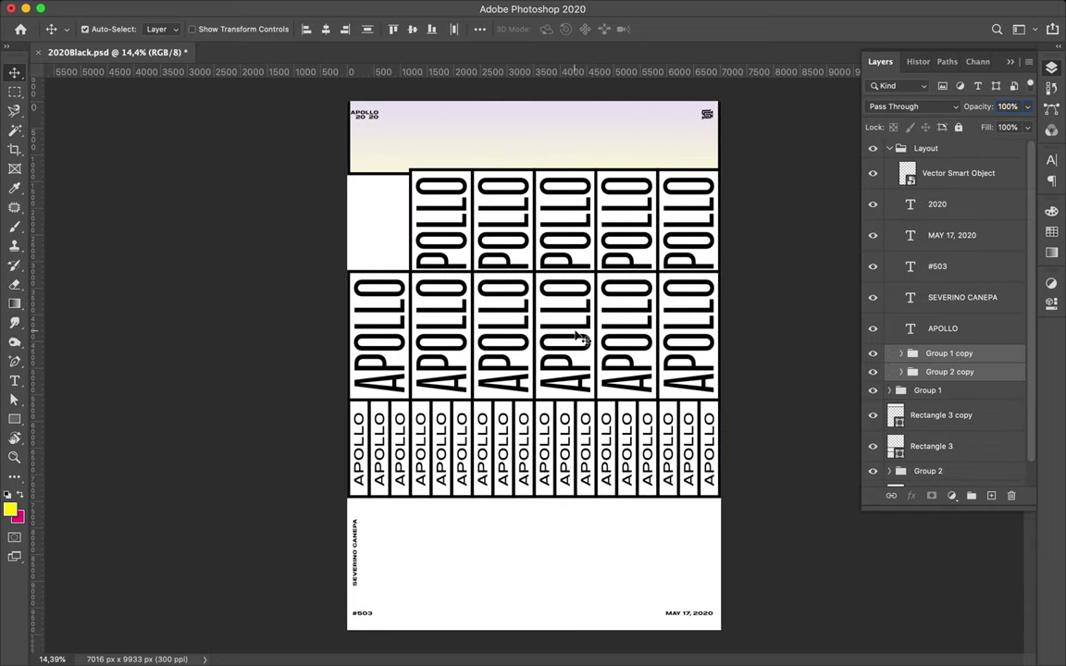
{"action": "key", "text": "ctrl+z"}
{"action": "left_click", "coordinate": [393, 235]}
{"action": "scroll", "coordinate": [981, 370], "scroll_direction": "down", "scroll_amount": 3}
{"action": "right_click", "coordinate": [983, 400]}
{"action": "key", "text": "Escape"}
{"action": "right_click", "coordinate": [984, 403]}
{"action": "left_click", "coordinate": [833, 322]}
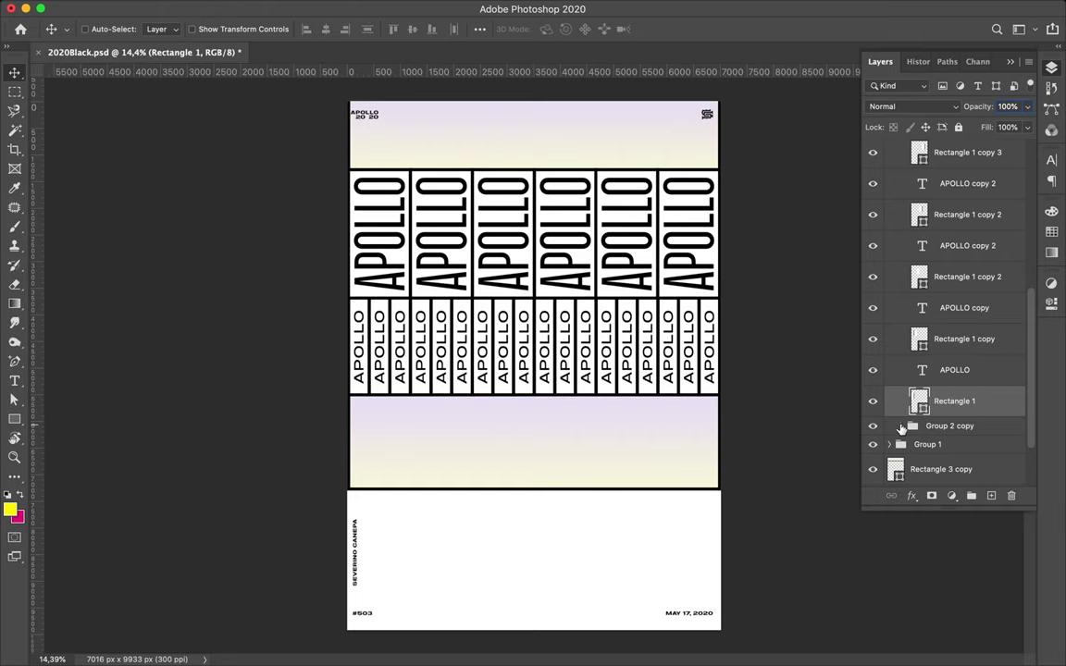
Move the Group 1 and Group 2 copies down into the poster's lower half.
{"action": "left_click", "coordinate": [900, 426]}
{"action": "scroll", "coordinate": [901, 342], "scroll_direction": "down", "scroll_amount": 3}
{"action": "left_click", "coordinate": [901, 343]}
{"action": "left_click", "coordinate": [901, 329]}
{"action": "left_click", "coordinate": [942, 331]}
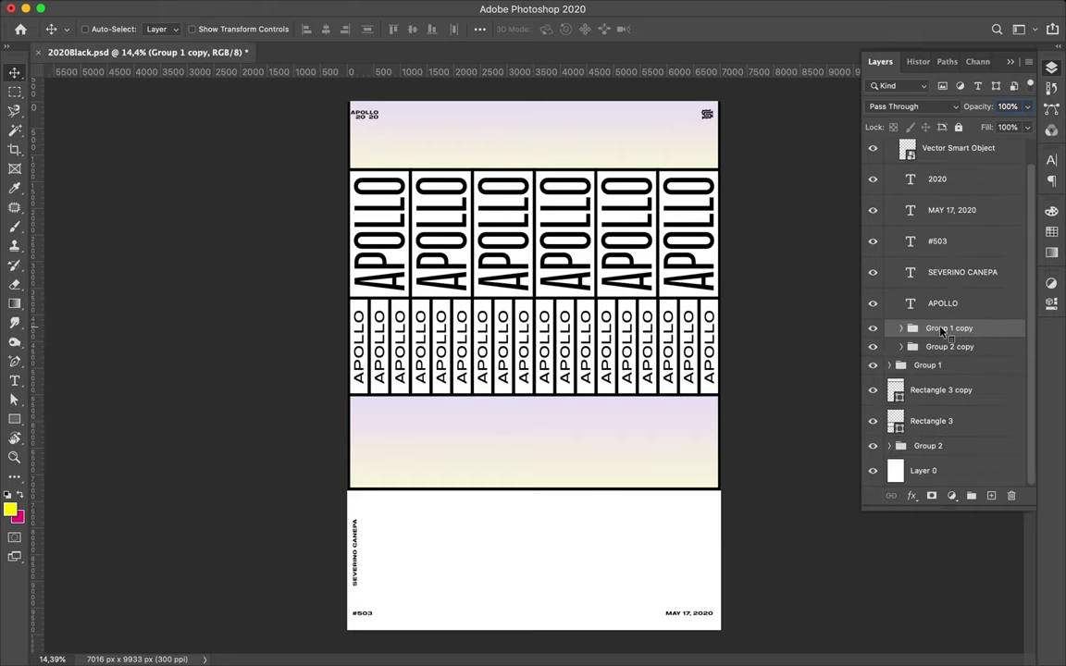
{"action": "left_click", "coordinate": [889, 342], "text": "shift"}
{"action": "left_click_drag", "start_coordinate": [633, 355], "coordinate": [620, 499]}
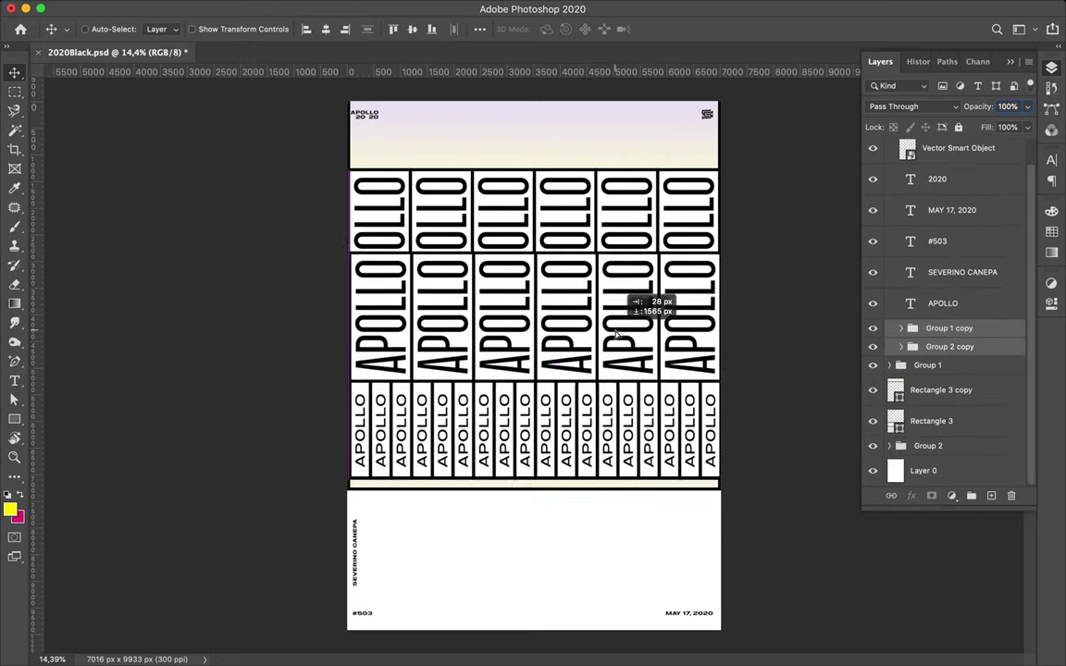
{"action": "left_click_drag", "start_coordinate": [620, 500], "coordinate": [622, 489]}
Shift the original Group 1 and Group 2 up beneath the header.
{"action": "left_click", "coordinate": [921, 365]}
{"action": "left_click", "coordinate": [940, 445], "text": "super"}
{"action": "mouse_move", "coordinate": [683, 342]}
{"action": "left_mouse_down"}
{"action": "mouse_move", "coordinate": [679, 309]}
{"action": "mouse_move", "coordinate": [680, 326]}
{"action": "left_mouse_up"}
{"action": "left_click", "coordinate": [366, 116]}
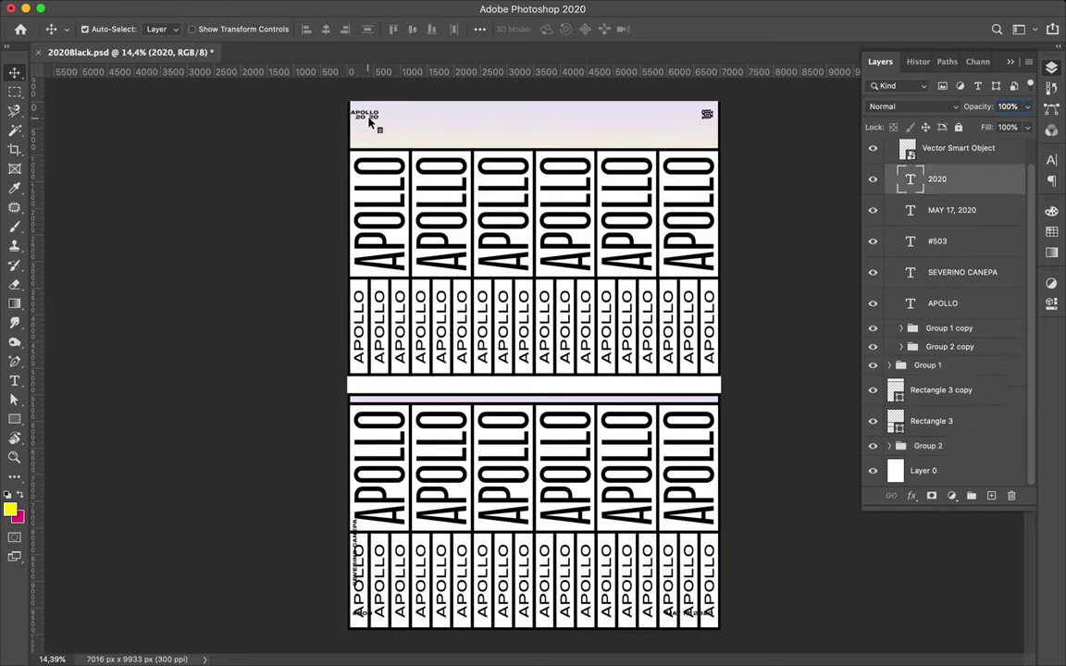
Delete the separate 2020 text and change the top heading to APOLLO 2020.
{"action": "double_click", "coordinate": [366, 116]}
{"action": "key", "text": "BackSpace"}
{"action": "key", "text": "Escape"}
{"action": "double_click", "coordinate": [367, 113]}
{"action": "type", "text": "2020"}
{"action": "key", "text": "Escape"}
Move #503 into the central strip and rotate the designer's name horizontally beside it.
{"action": "left_click", "coordinate": [365, 616], "text": "super"}
{"action": "left_click_drag", "start_coordinate": [366, 616], "coordinate": [365, 388]}
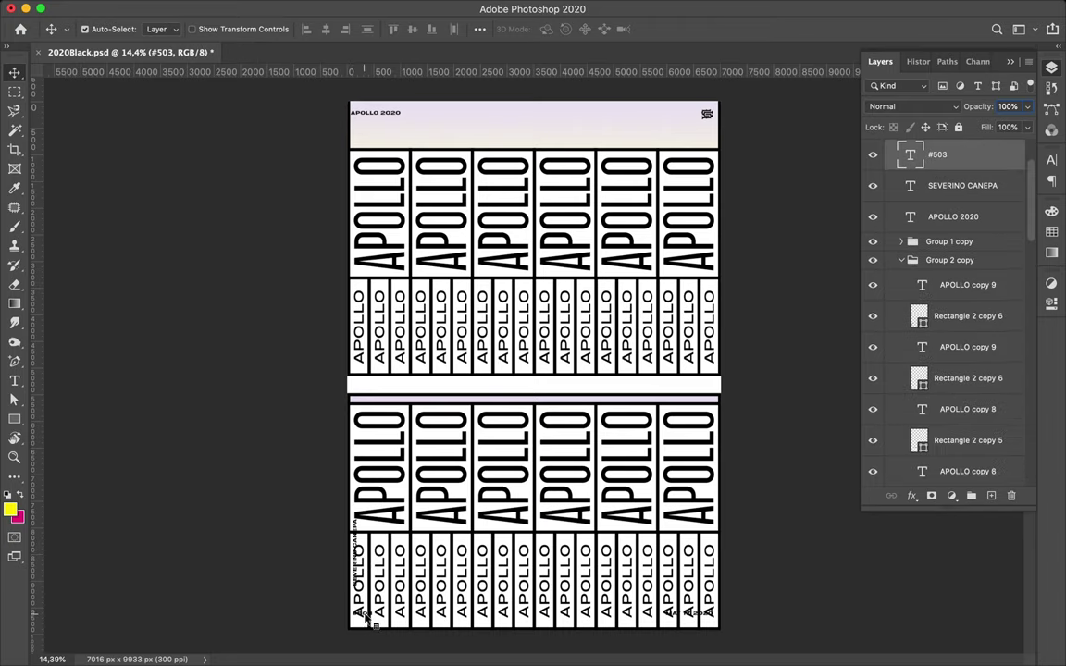
{"action": "left_click", "coordinate": [356, 527]}
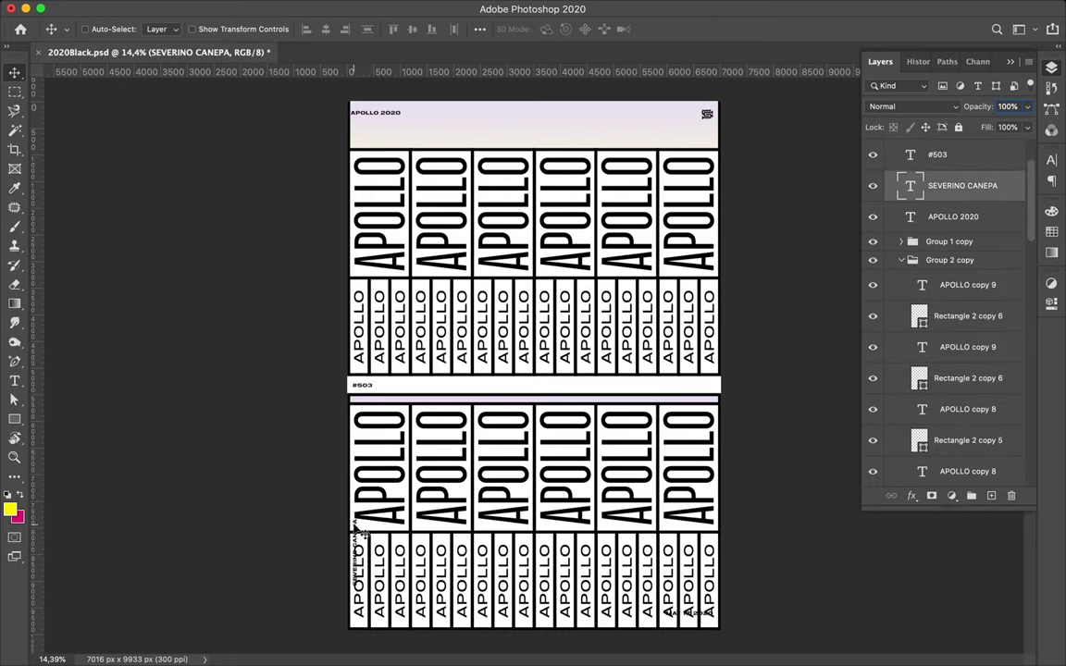
{"action": "key", "text": "super+t"}
{"action": "left_click_drag", "start_coordinate": [364, 535], "coordinate": [460, 574]}
{"action": "left_click_drag", "start_coordinate": [366, 554], "coordinate": [458, 389]}
{"action": "key", "text": "Return"}
Move MAY 17, 2020 and APOLLO 2020 into the strip and distribute all four labels evenly.
{"action": "left_click", "coordinate": [696, 616]}
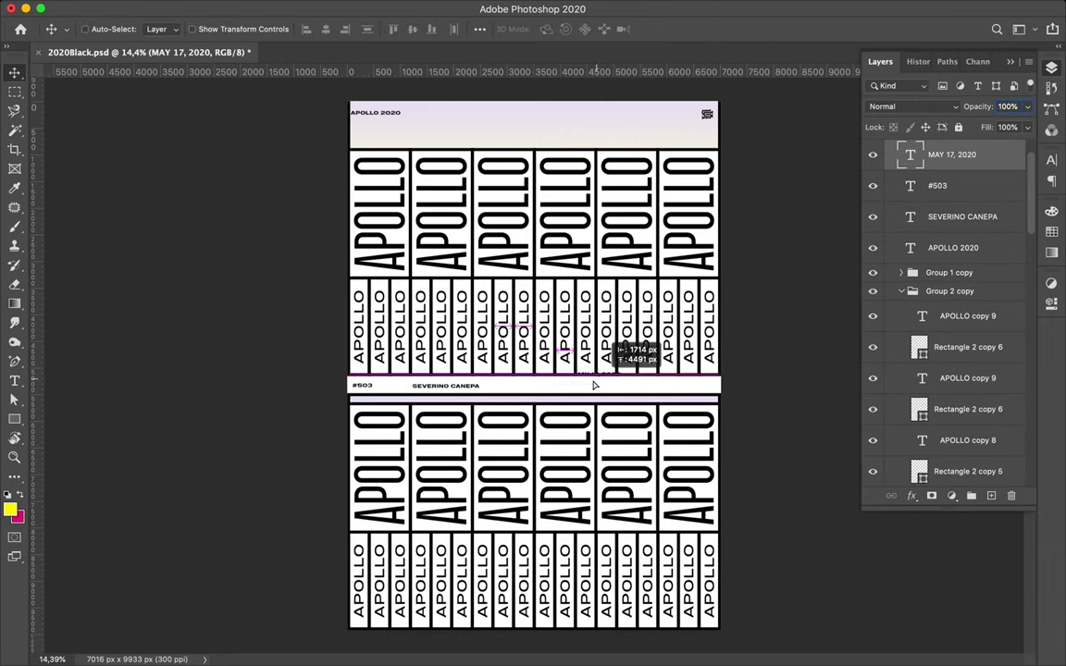
{"action": "left_click_drag", "start_coordinate": [595, 385], "coordinate": [596, 386]}
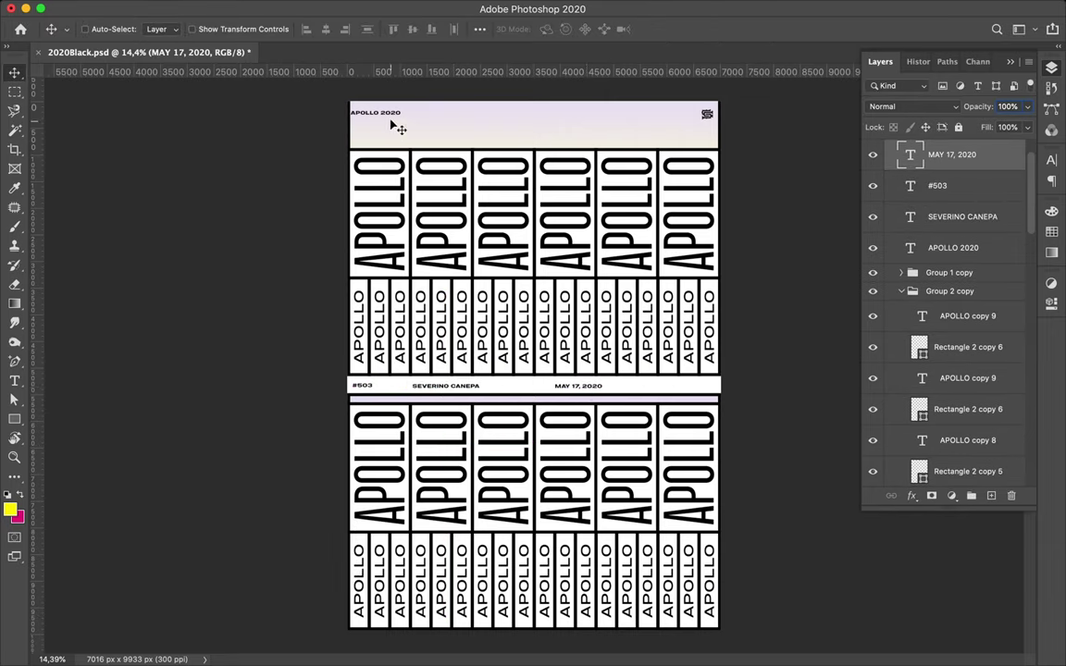
{"action": "mouse_move", "coordinate": [368, 116]}
{"action": "left_mouse_down"}
{"action": "mouse_move", "coordinate": [655, 390]}
{"action": "mouse_move", "coordinate": [690, 391]}
{"action": "left_mouse_up"}
{"action": "left_click", "coordinate": [544, 386], "text": "shift+super"}
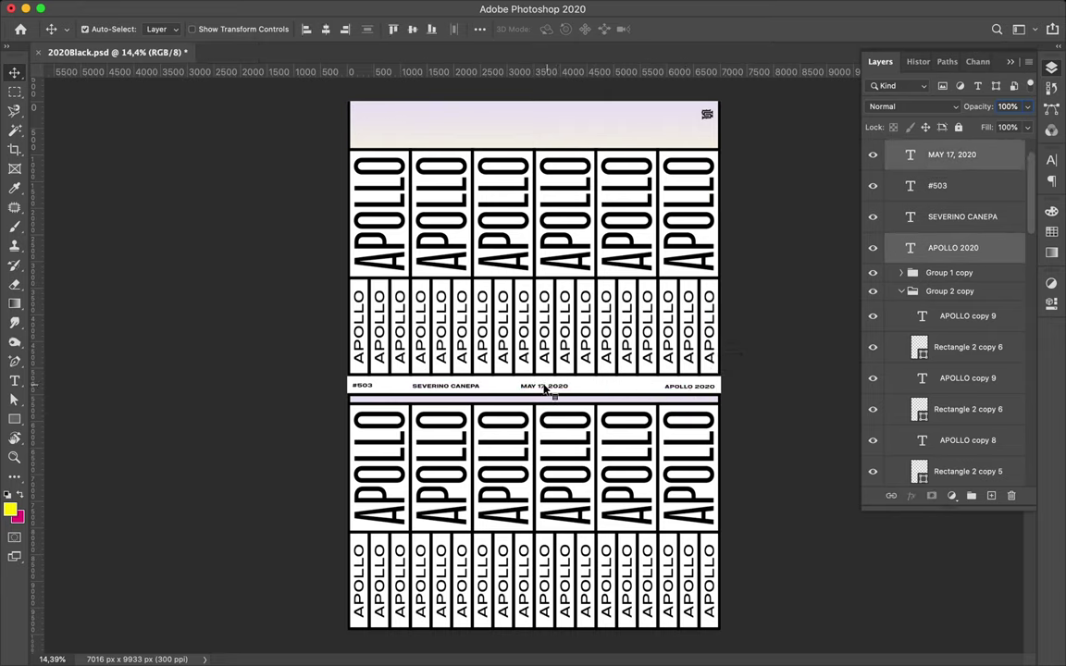
{"action": "left_click", "coordinate": [446, 386], "text": "shift+super"}
{"action": "left_click", "coordinate": [366, 387], "text": "shift+super"}
{"action": "left_click", "coordinate": [479, 28]}
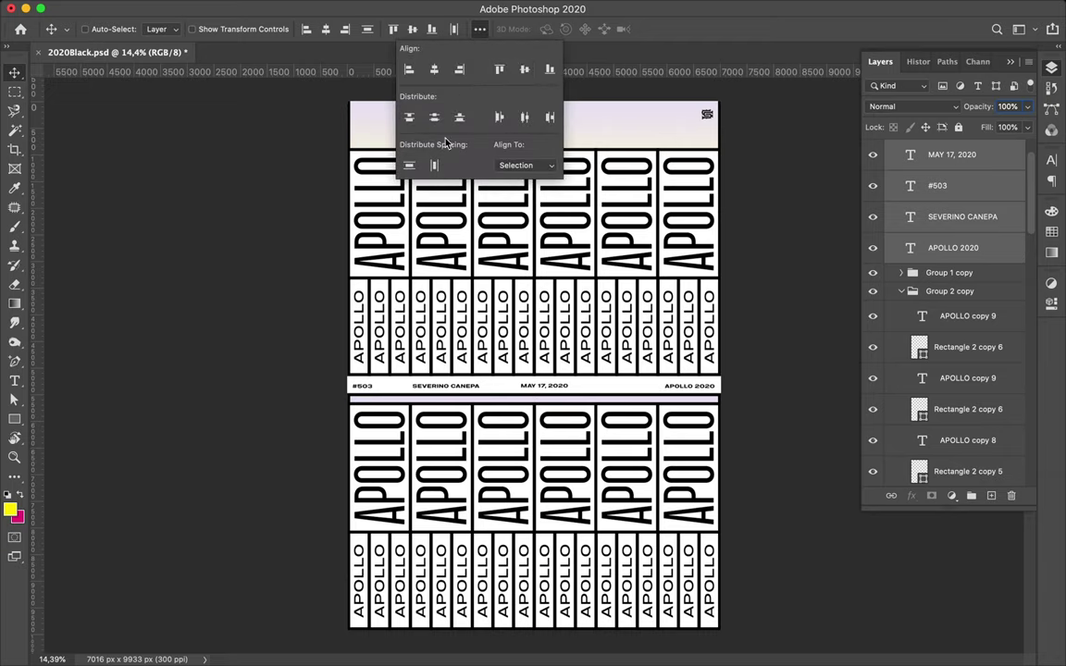
{"action": "left_click", "coordinate": [434, 165]}
Nudge the header logo and select the Rectangle 3 gradient band layer.
{"action": "left_click_drag", "start_coordinate": [706, 118], "coordinate": [687, 122]}
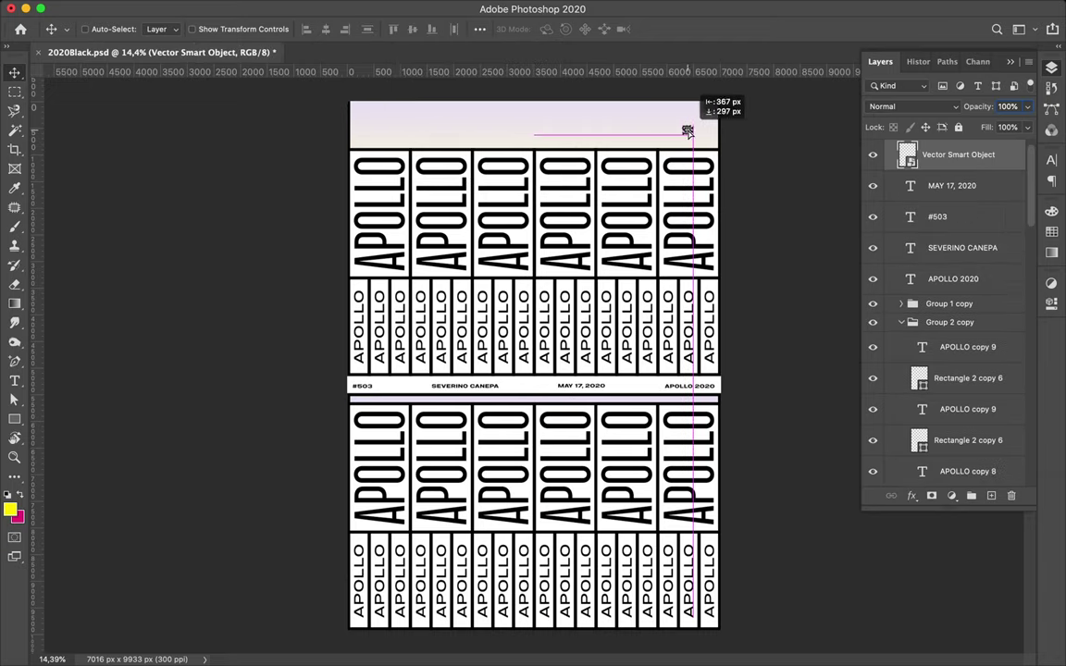
{"action": "scroll", "coordinate": [741, 399], "scroll_direction": "up", "scroll_amount": 2}
{"action": "left_click", "coordinate": [741, 398], "text": "ctrl"}
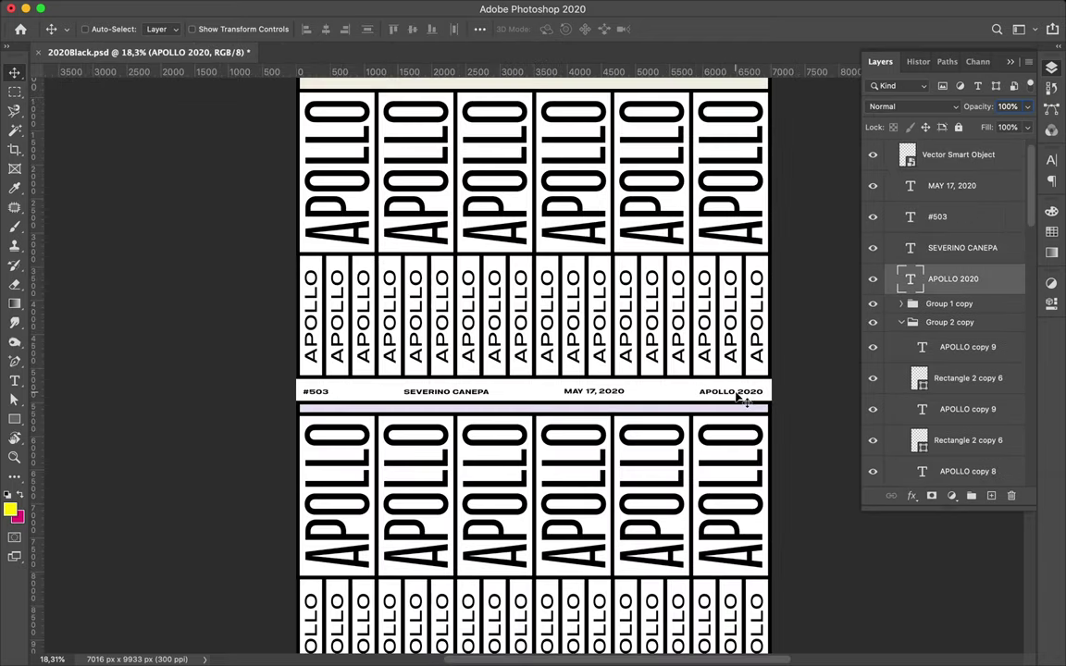
{"action": "left_click", "coordinate": [611, 390], "text": "ctrl"}
{"action": "left_click", "coordinate": [324, 395], "text": "ctrl"}
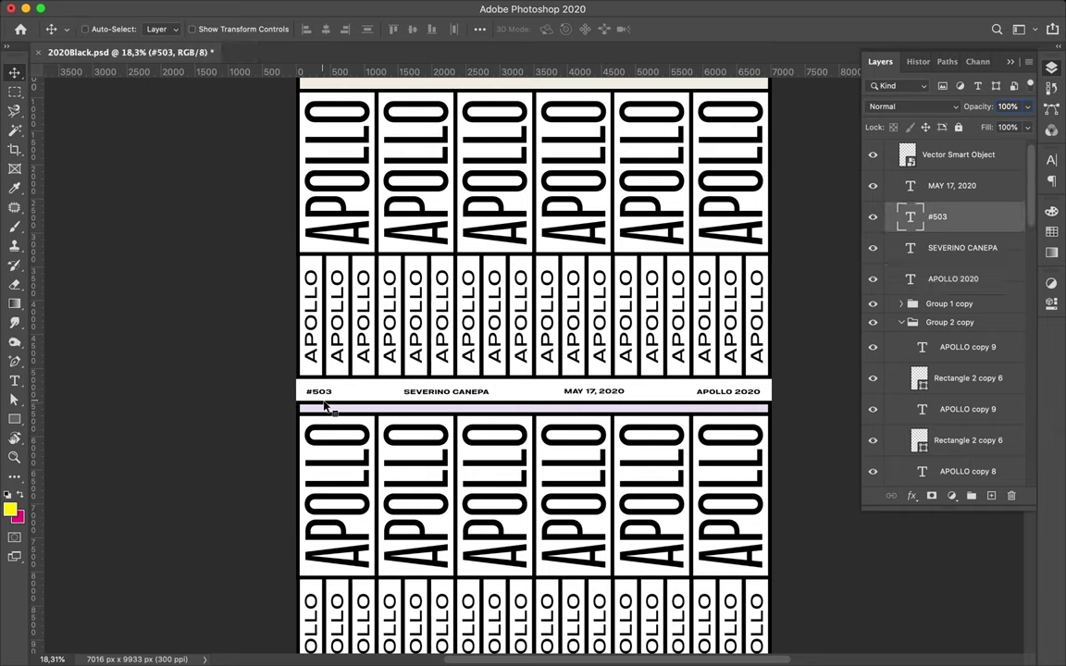
{"action": "left_click", "coordinate": [456, 409], "text": "ctrl"}
Draw a wide rectangle across the info strip with a white fill.
{"action": "key", "text": "u"}
{"action": "left_click_drag", "start_coordinate": [297, 379], "coordinate": [771, 403]}
{"action": "left_click", "coordinate": [163, 28]}
{"action": "left_click", "coordinate": [78, 58]}
{"action": "left_click", "coordinate": [84, 108]}
{"action": "left_click", "coordinate": [70, 108]}
Stretch the white box across the full poster width to the left edge.
{"action": "key", "text": "ctrl+plus"}
{"action": "key", "text": "ctrl+plus"}
{"action": "key", "text": "ctrl+t"}
{"action": "left_click_drag", "start_coordinate": [103, 408], "coordinate": [100, 408]}
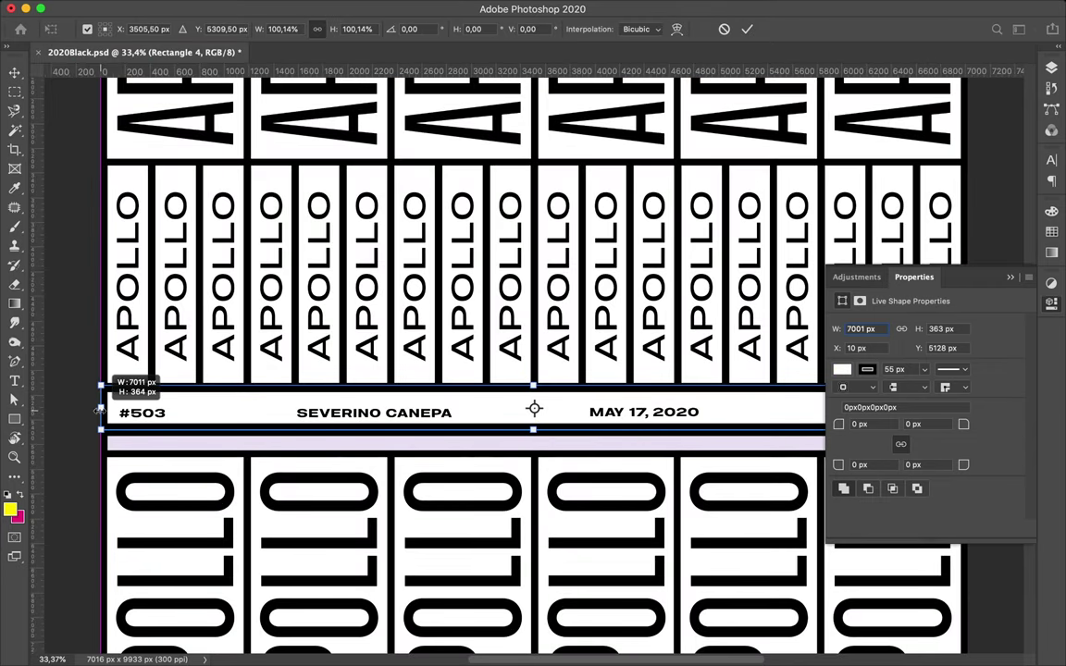
{"action": "scroll", "coordinate": [685, 406], "scroll_direction": "right", "scroll_amount": 5}
{"action": "key", "text": "Return"}
{"action": "key", "text": "ctrl+t"}
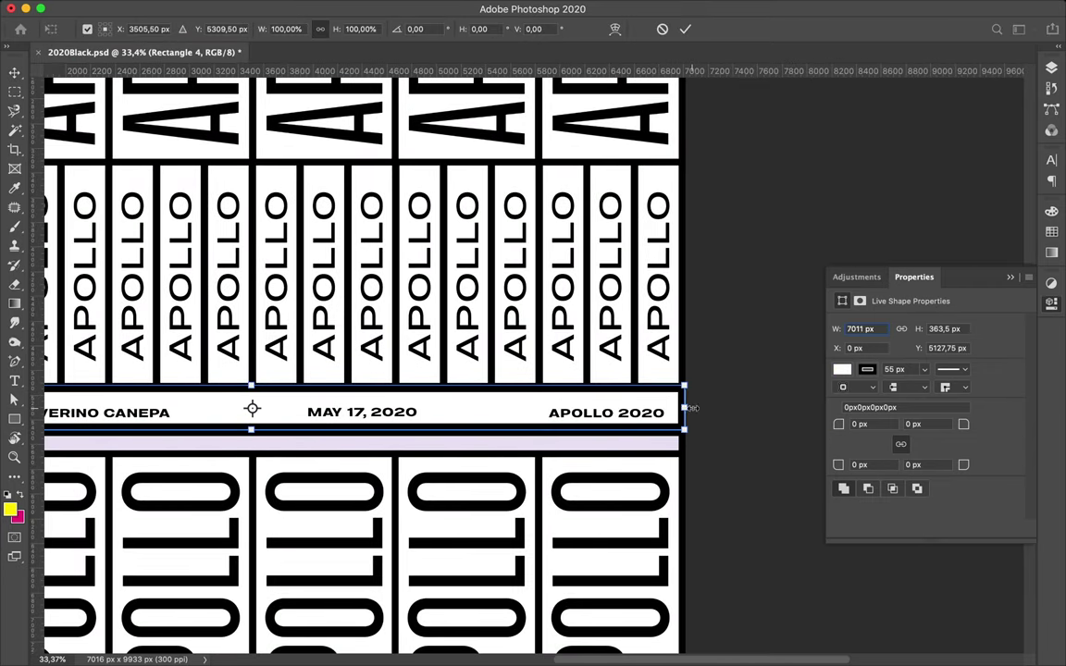
{"action": "right_click", "coordinate": [627, 390]}
{"action": "key", "text": "Escape"}
{"action": "key", "text": "Escape"}
Extend the white strip box's bottom edge downward.
{"action": "left_click", "coordinate": [483, 430]}
{"action": "scroll", "coordinate": [417, 422], "scroll_direction": "left", "scroll_amount": 3}
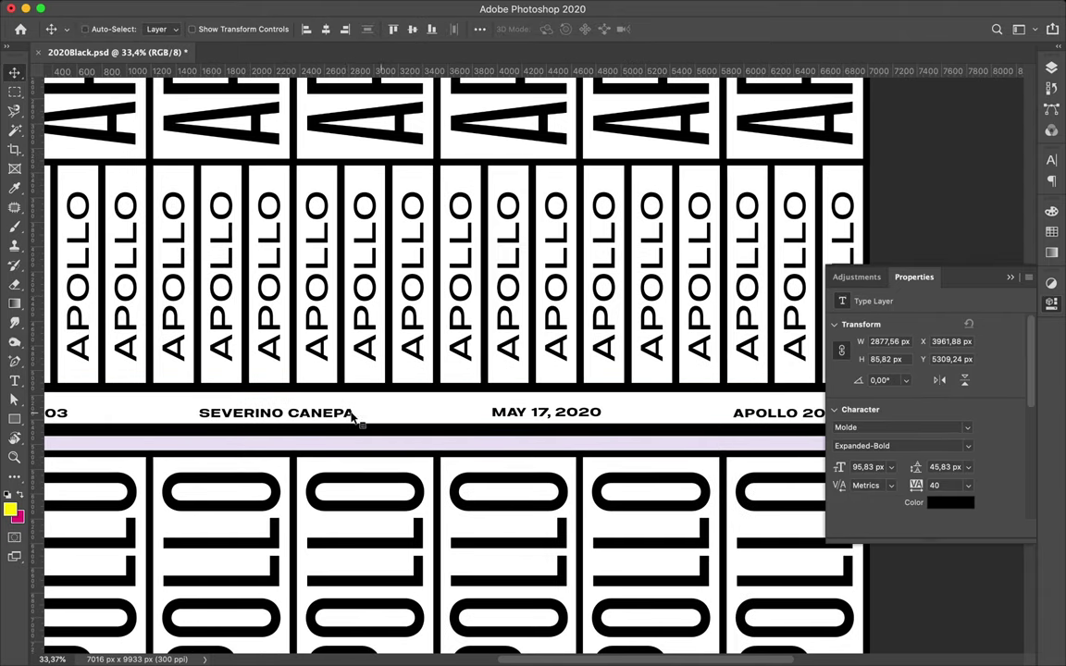
{"action": "scroll", "coordinate": [371, 419], "scroll_direction": "left", "scroll_amount": 3}
{"action": "left_click", "coordinate": [292, 421], "text": "ctrl"}
{"action": "key", "text": "ctrl+t"}
{"action": "left_click_drag", "start_coordinate": [558, 429], "coordinate": [559, 439]}
{"action": "key", "text": "Return"}
Fit the box's top edge to the strip (7016 × 436.9 px) and save the poster.
{"action": "key", "text": "ctrl+t"}
{"action": "left_click_drag", "start_coordinate": [558, 382], "coordinate": [558, 386]}
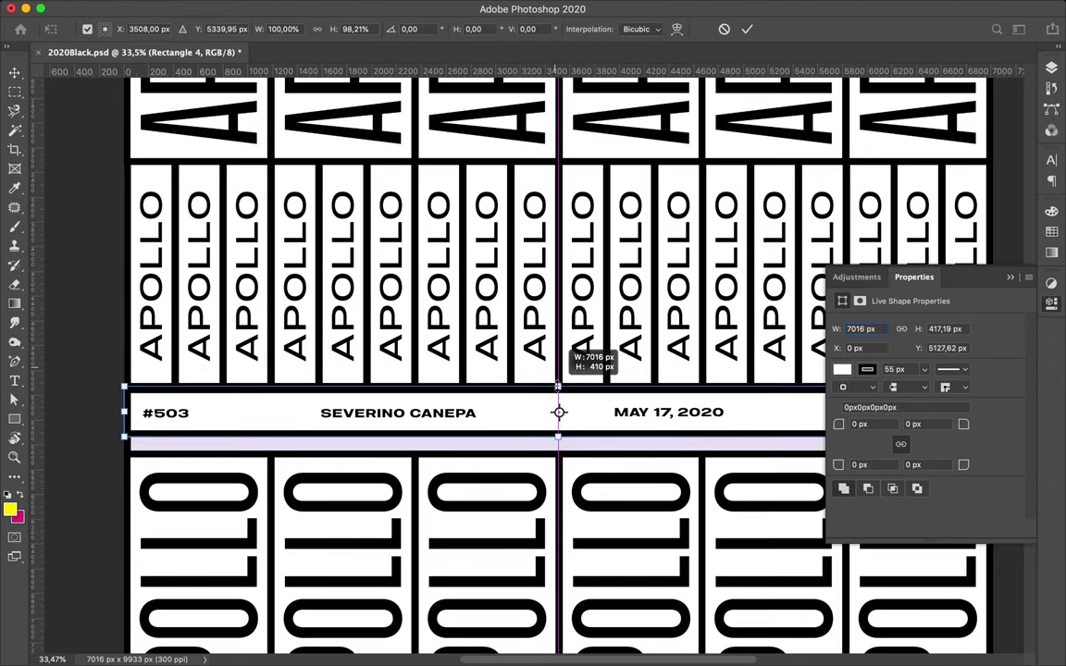
{"action": "scroll", "coordinate": [559, 383], "scroll_direction": "up", "scroll_amount": 10}
{"action": "left_click_drag", "start_coordinate": [558, 383], "coordinate": [561, 372]}
{"action": "key", "text": "super+0"}
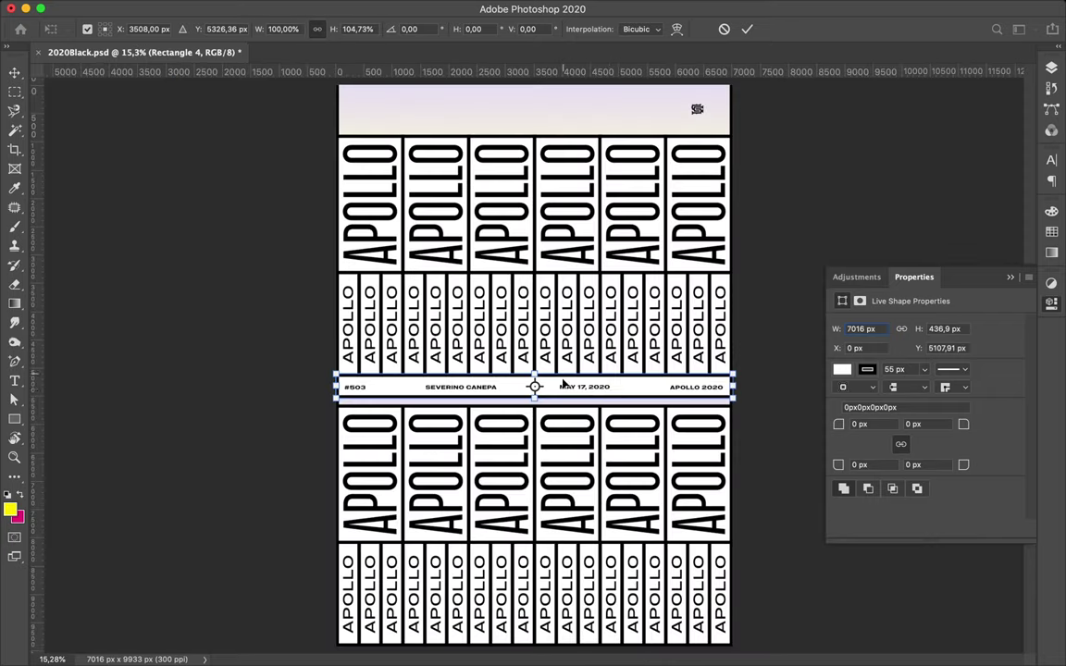
{"action": "key", "text": "Return"}
{"action": "key", "text": "super+s"}
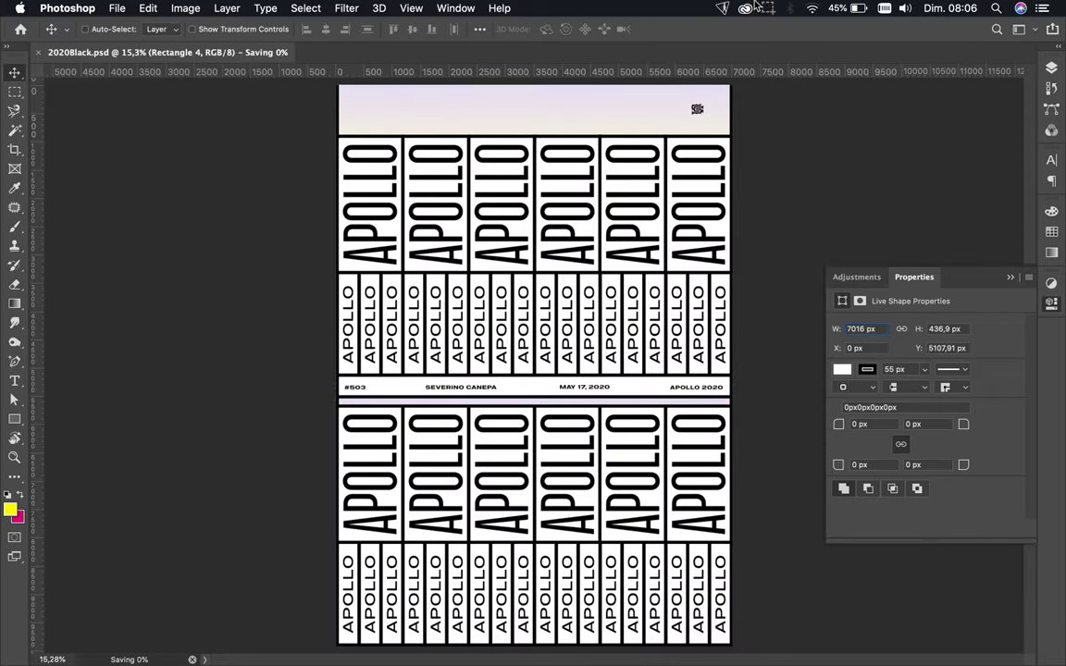